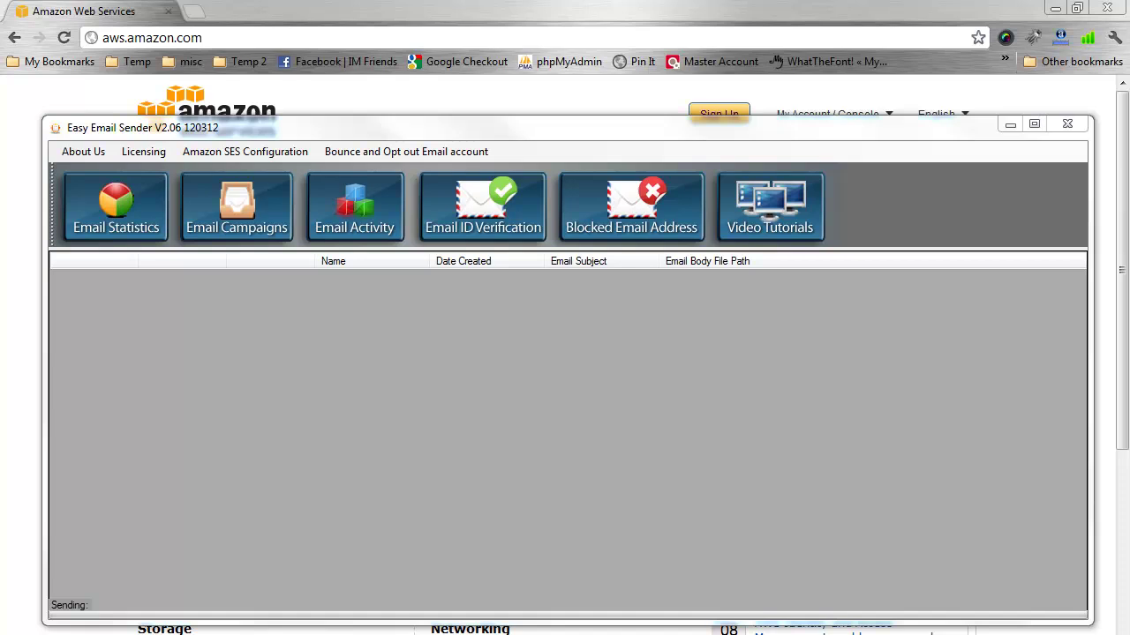
# Review the Licensing settings, then close the Licencing dialog
pyautogui.click(143, 151)
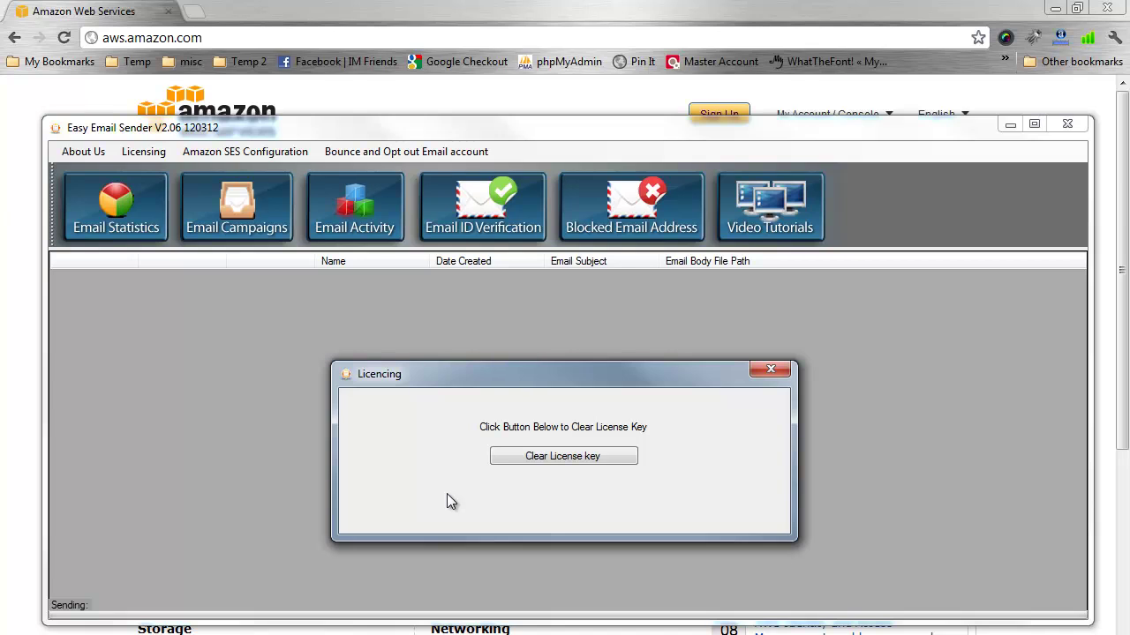
pyautogui.click(768, 372)
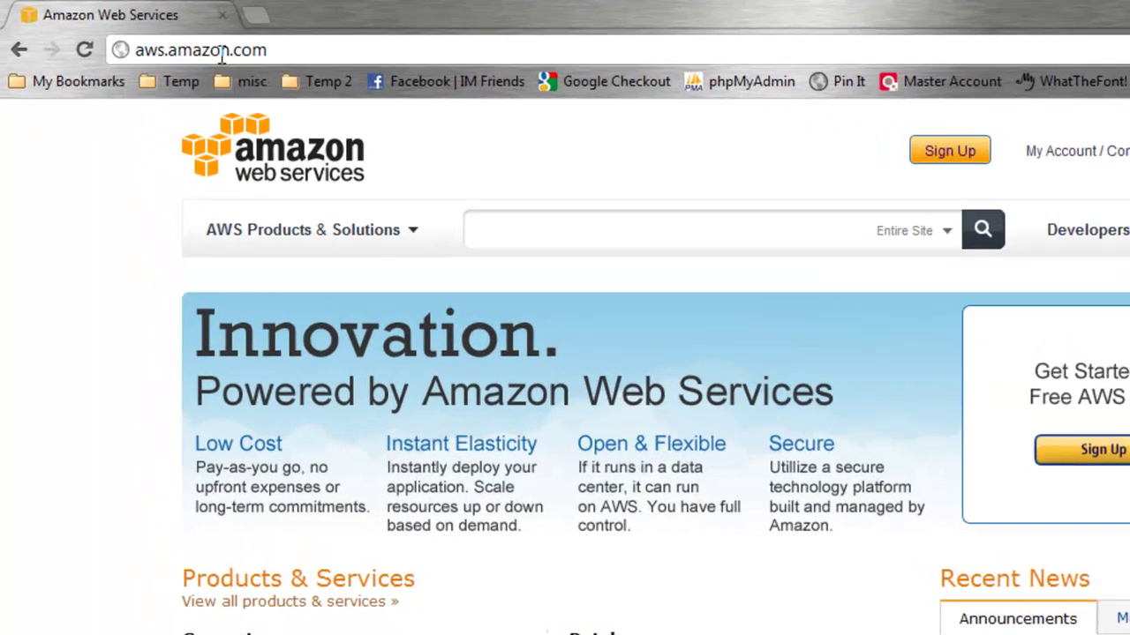
pyautogui.click(81, 34)
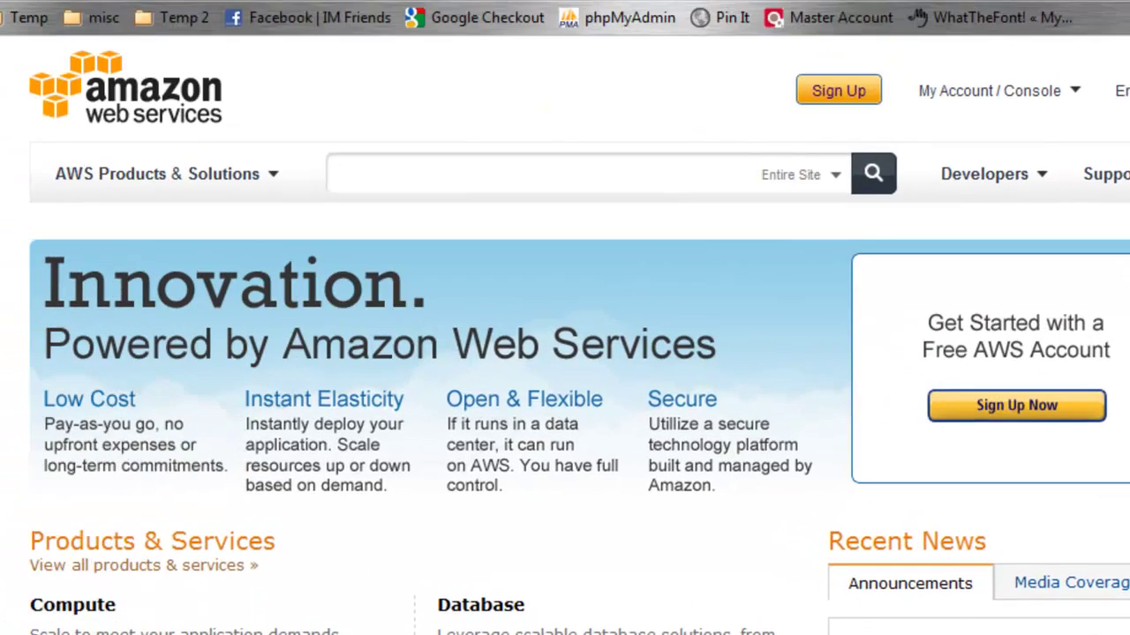
# Go to the Amazon SES page at aws.amazon.com/ses
pyautogui.click(348, 51)
pyautogui.write('ses')
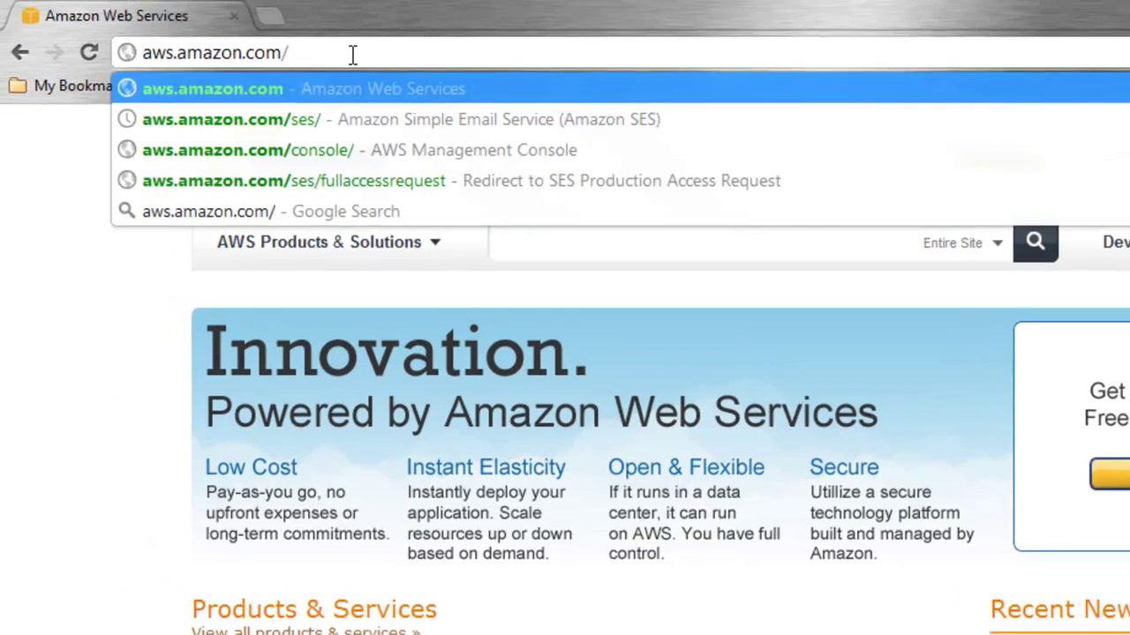
pyautogui.press('Return')
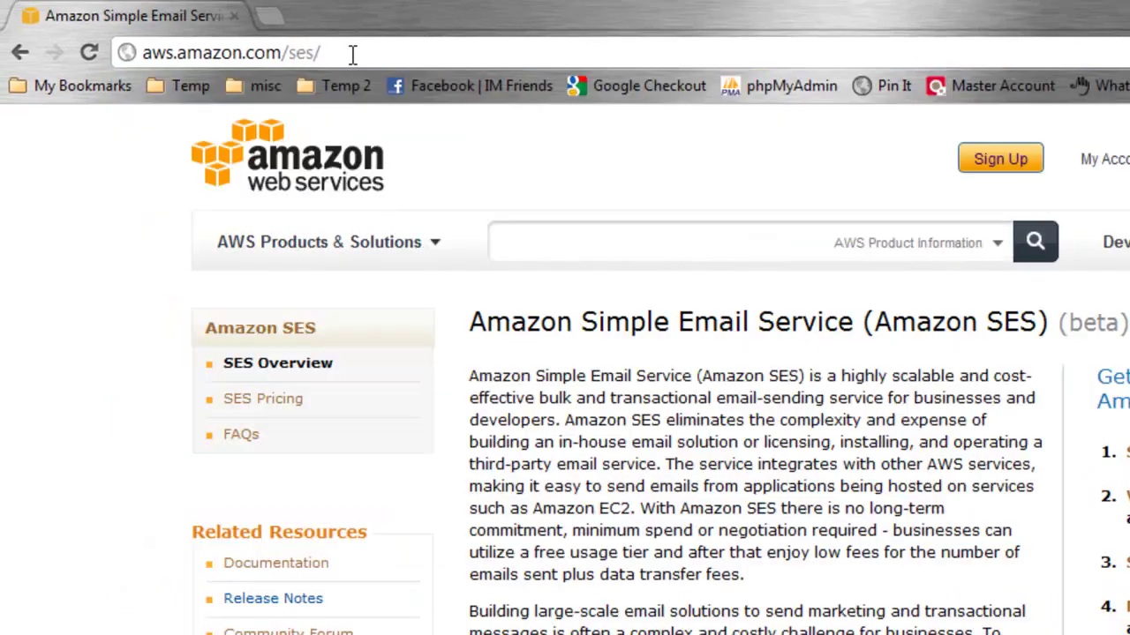
pyautogui.click(352, 54)
pyautogui.hotkey('ctrl', 'a')
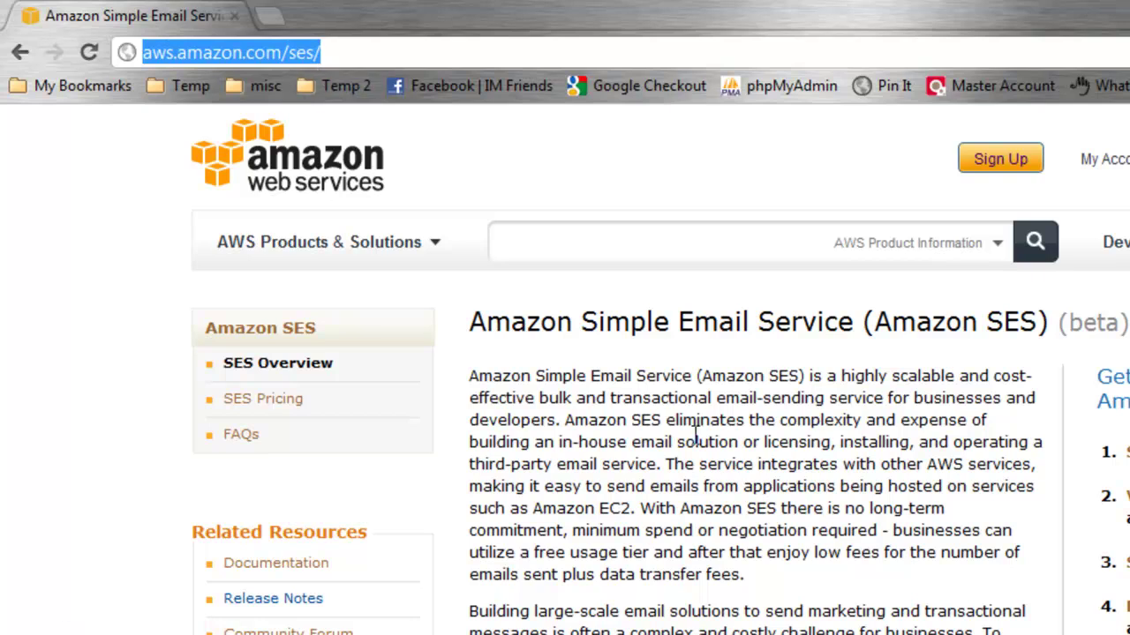
# Read the Simple Email Service overview and follow the 'Request production access' link
pyautogui.moveTo(580, 323); pyautogui.dragTo(856, 315)
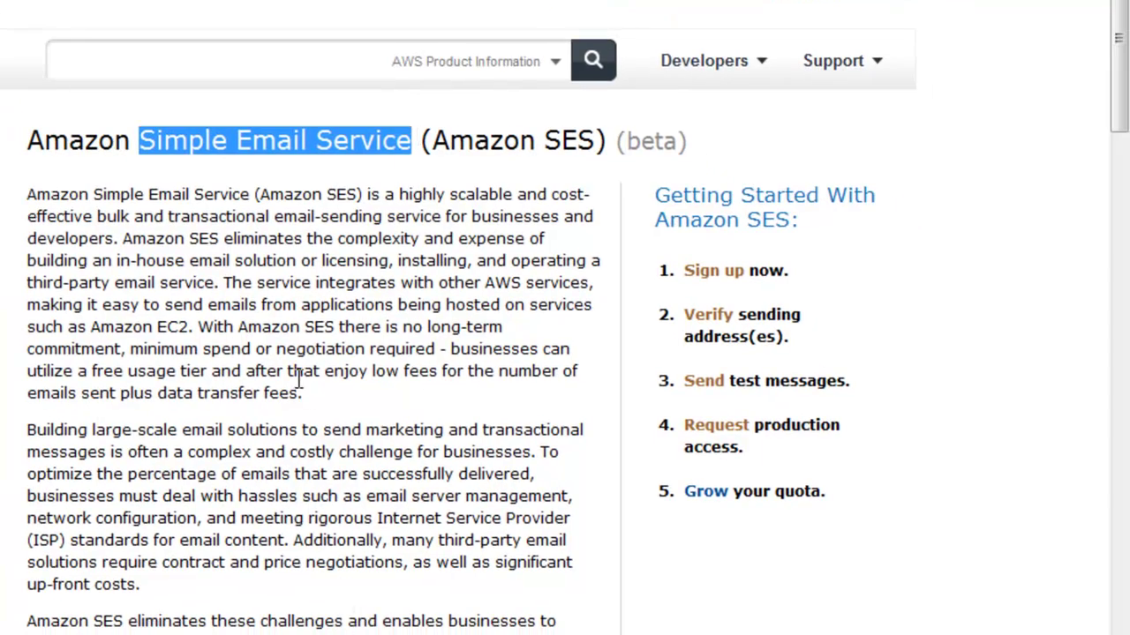
pyautogui.click(288, 273)
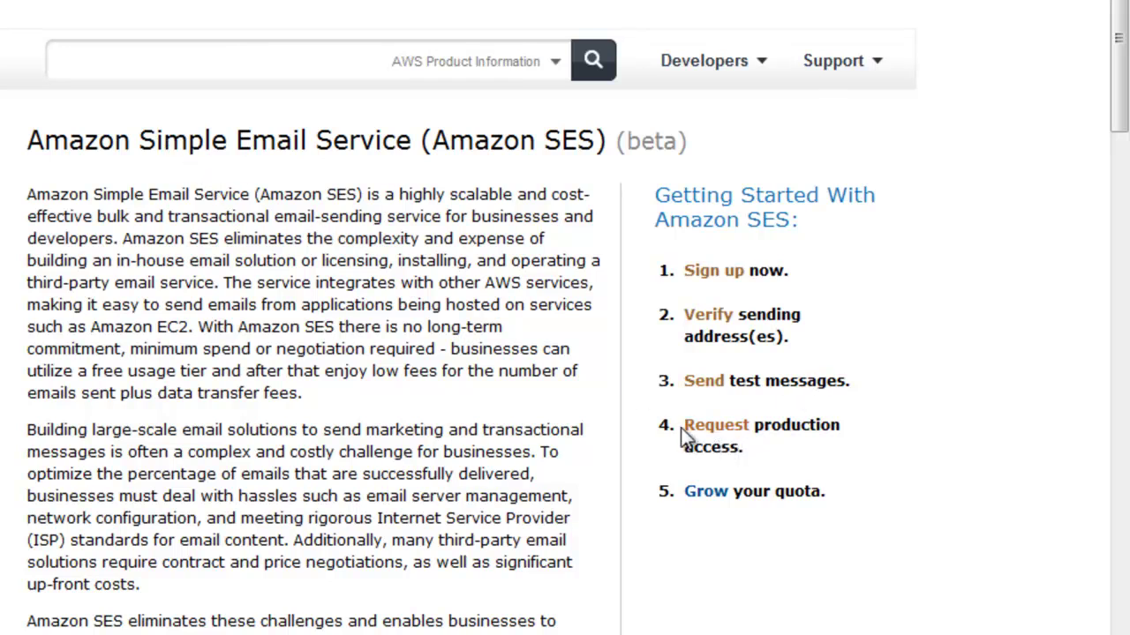
pyautogui.moveTo(660, 442); pyautogui.dragTo(789, 449)
pyautogui.click(792, 447)
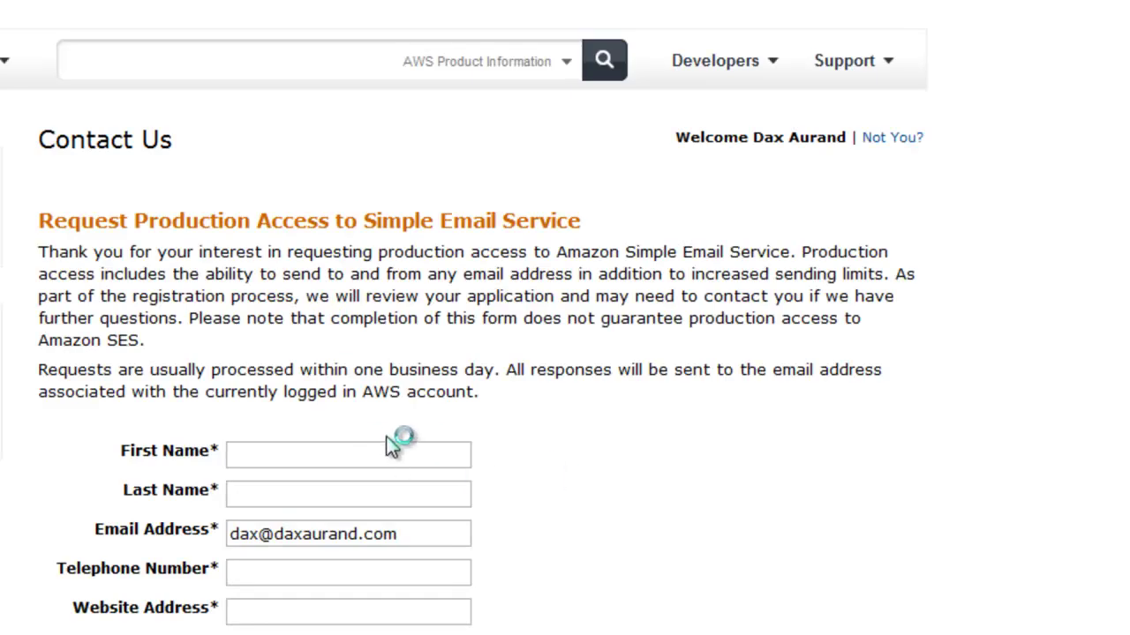
pyautogui.click(375, 452)
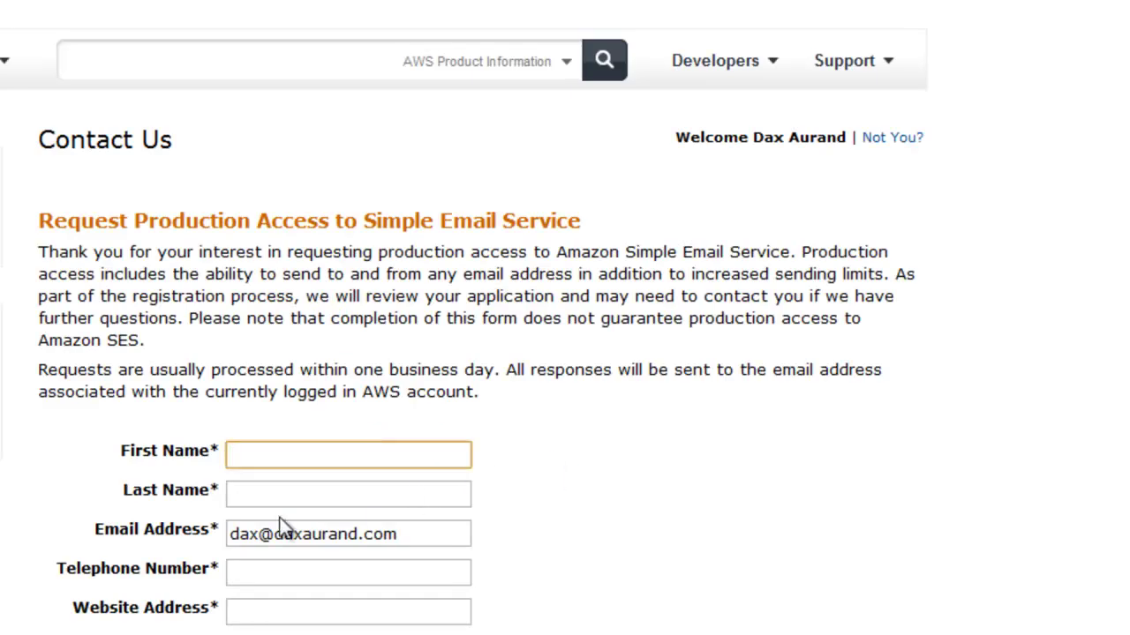
pyautogui.click(388, 608)
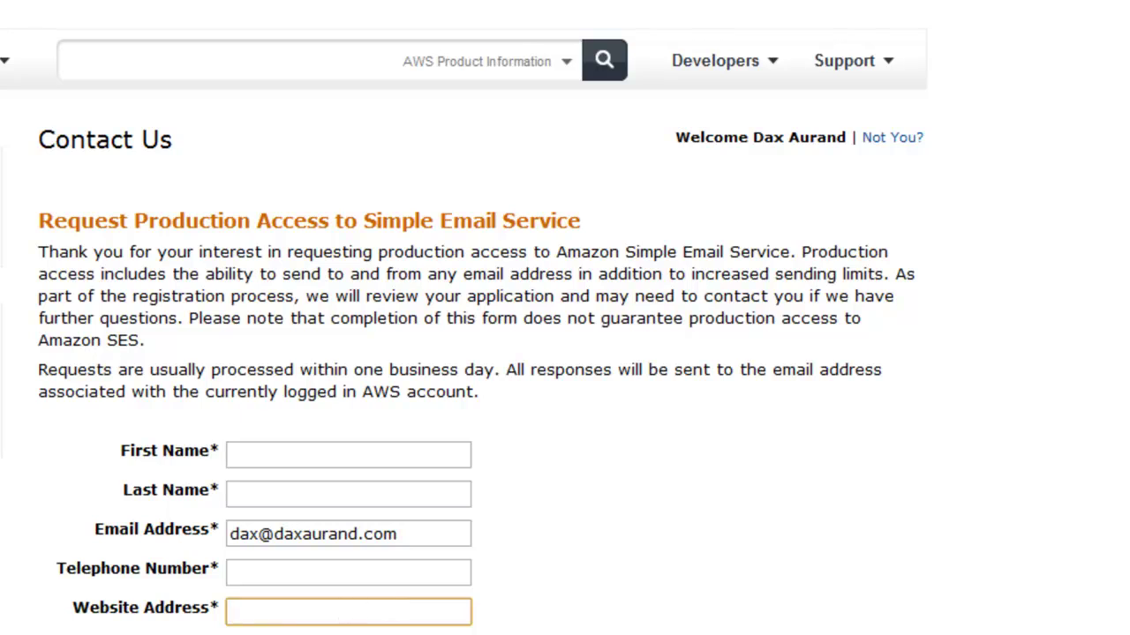
pyautogui.press('Tab')
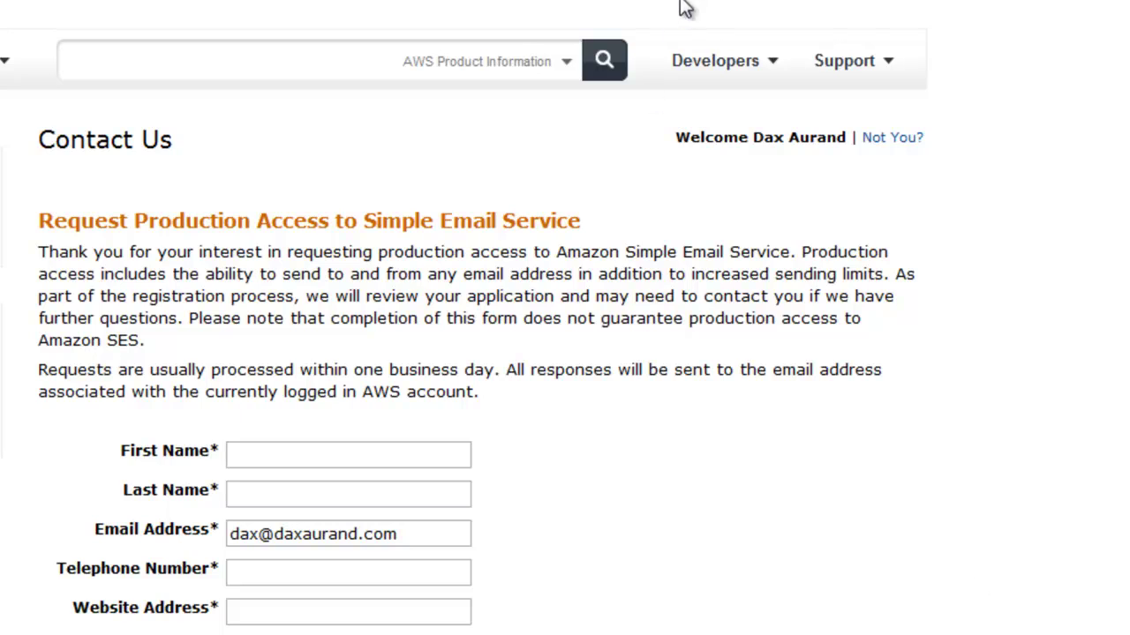
# Open the account's Security Credentials page and scroll down to the Access Keys list
pyautogui.scroll(2, 686, 10)
pyautogui.moveTo(668, 7)
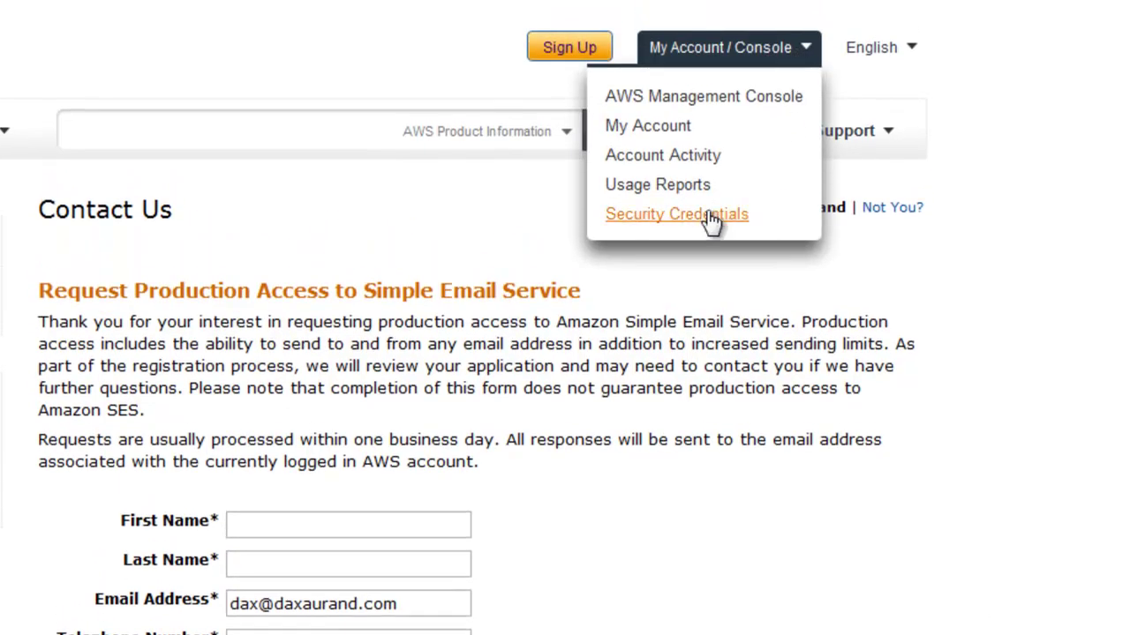
pyautogui.click(676, 214)
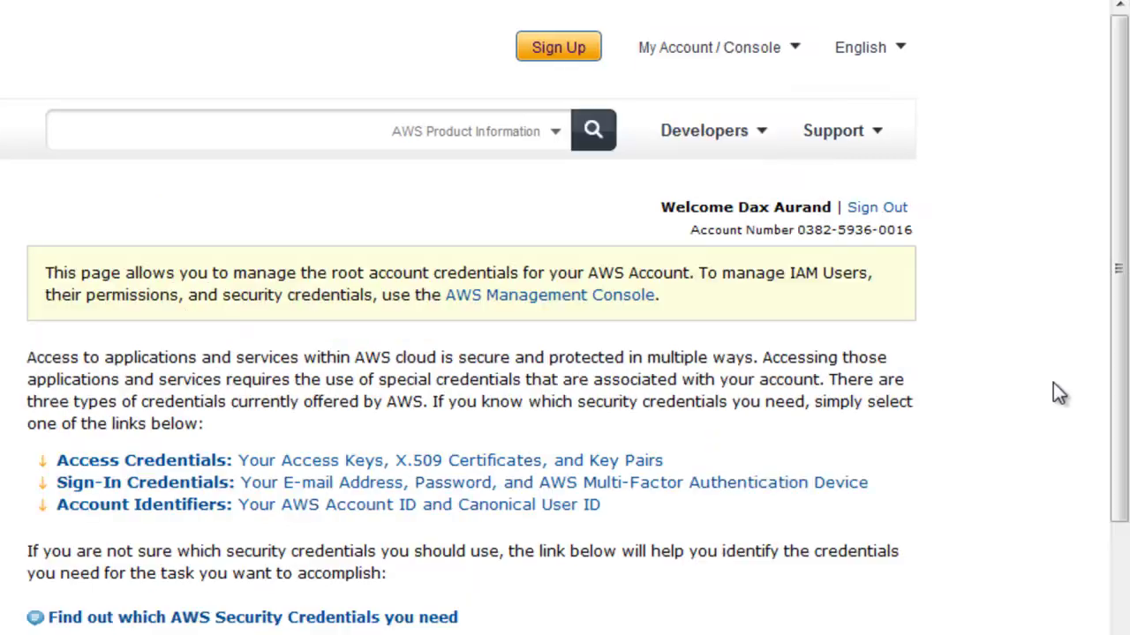
pyautogui.scroll(-1, 1121, 282)
pyautogui.moveTo(1121, 282); pyautogui.dragTo(1117, 455)
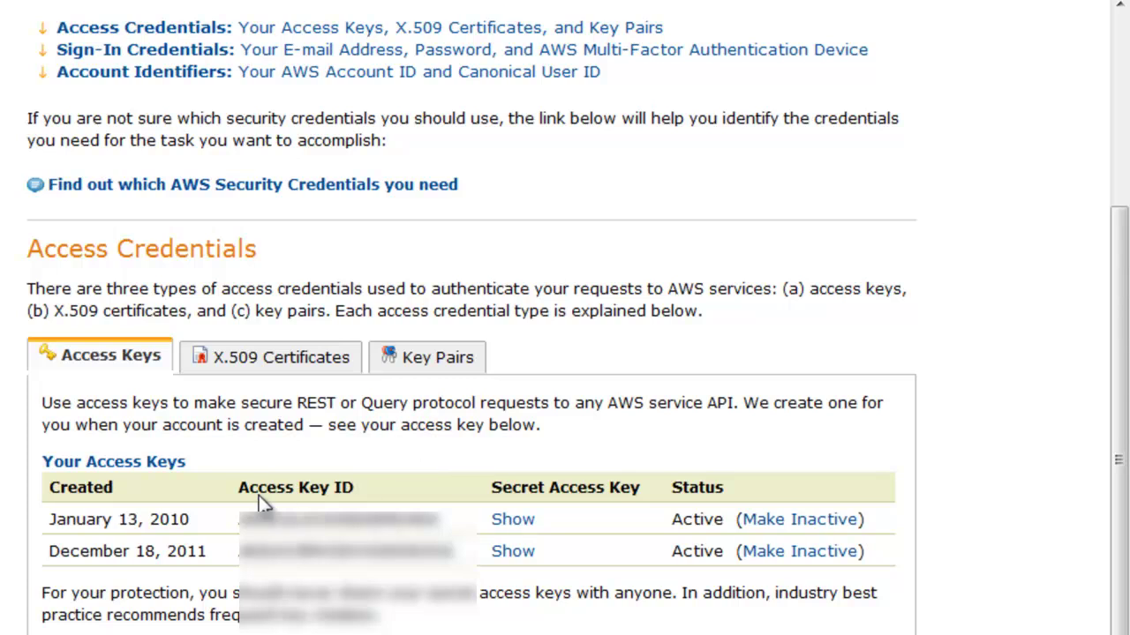
# Select the first Access Key ID in the list and copy it
pyautogui.moveTo(239, 488); pyautogui.dragTo(389, 488)
pyautogui.moveTo(489, 487); pyautogui.dragTo(651, 488)
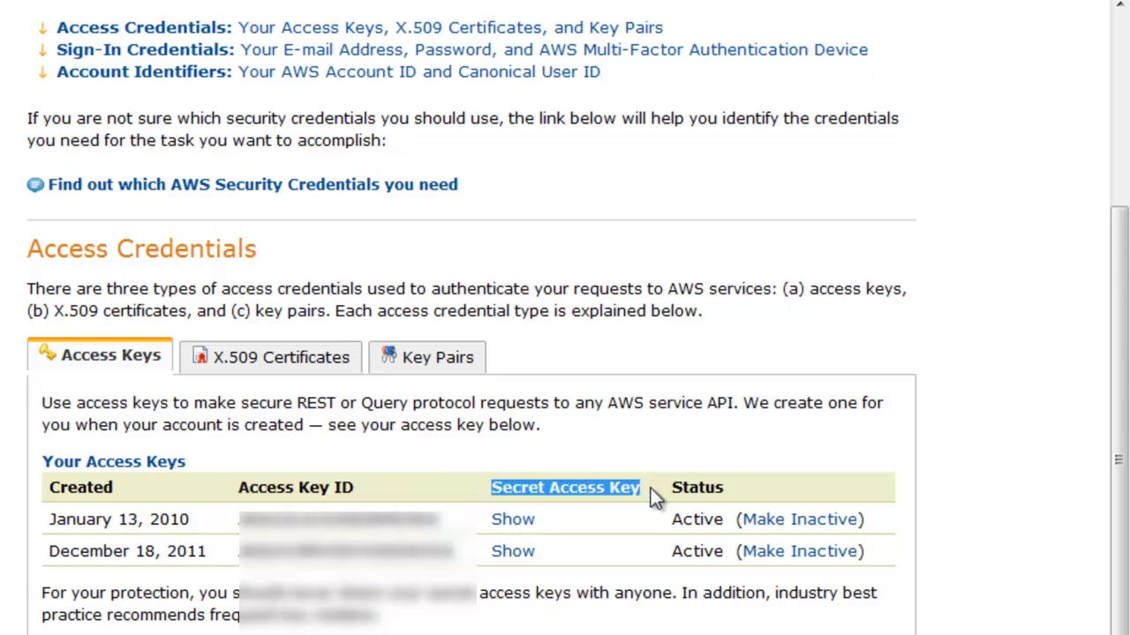
pyautogui.moveTo(230, 524); pyautogui.dragTo(446, 526)
pyautogui.click(455, 533)
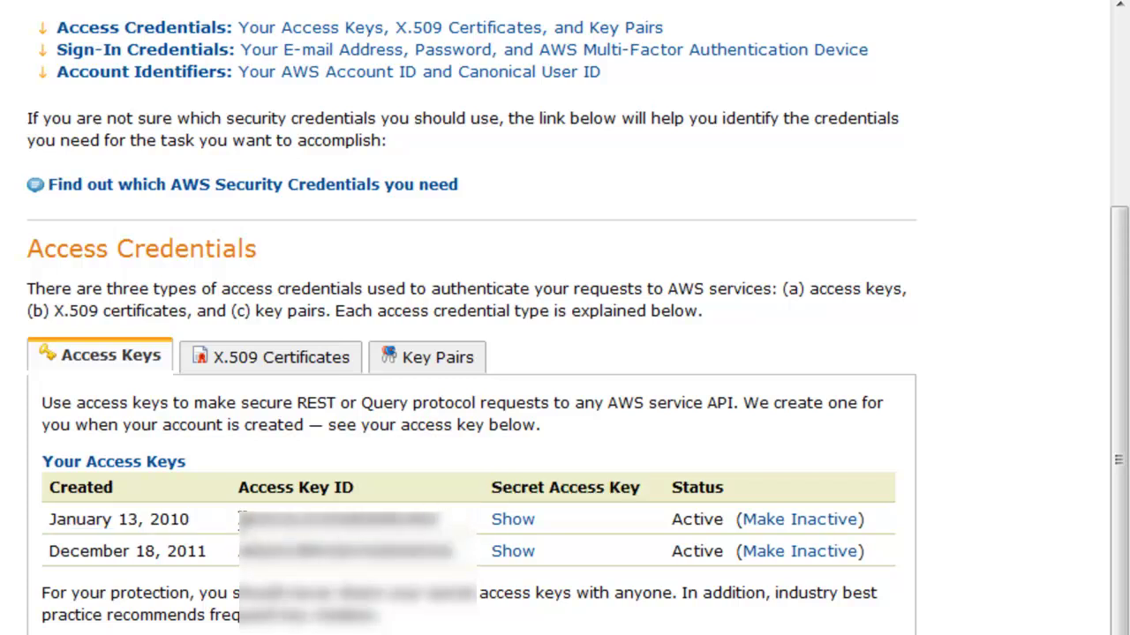
pyautogui.moveTo(240, 521); pyautogui.dragTo(437, 524)
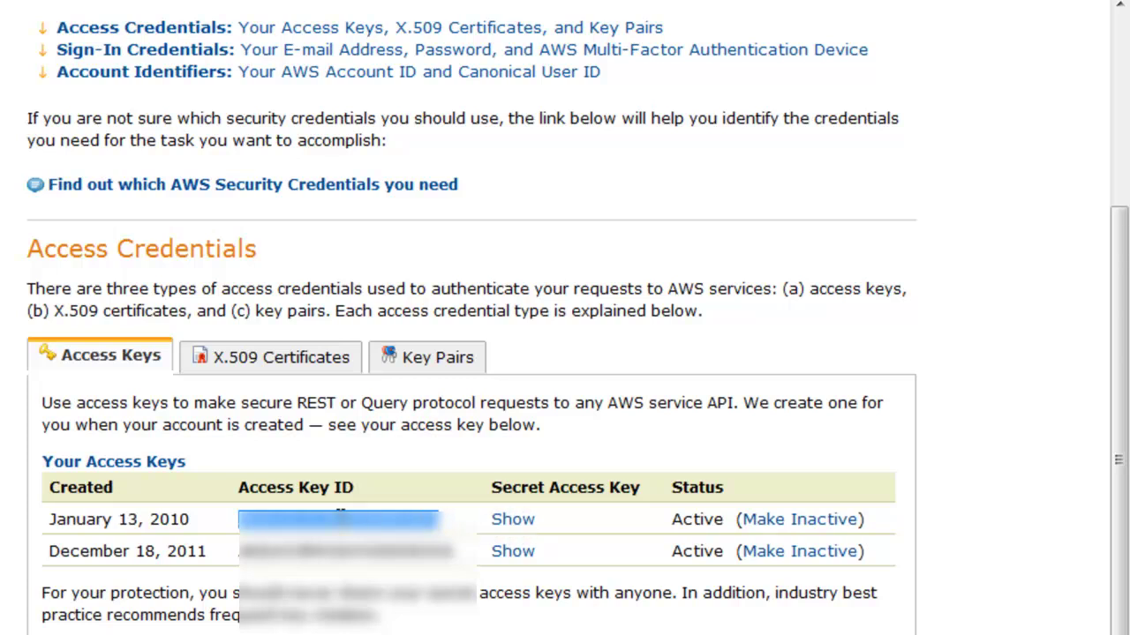
pyautogui.rightClick(340, 521)
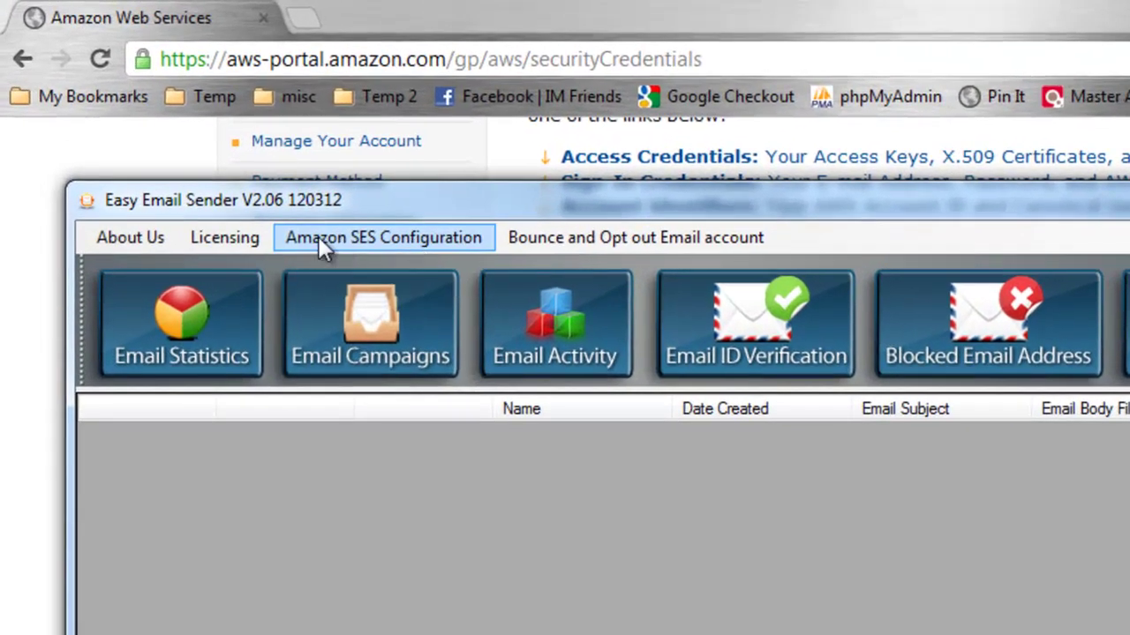
# Enter the Access Key ID and Secret Access Key in Amazon SES Configuration, then close it
pyautogui.click(432, 239)
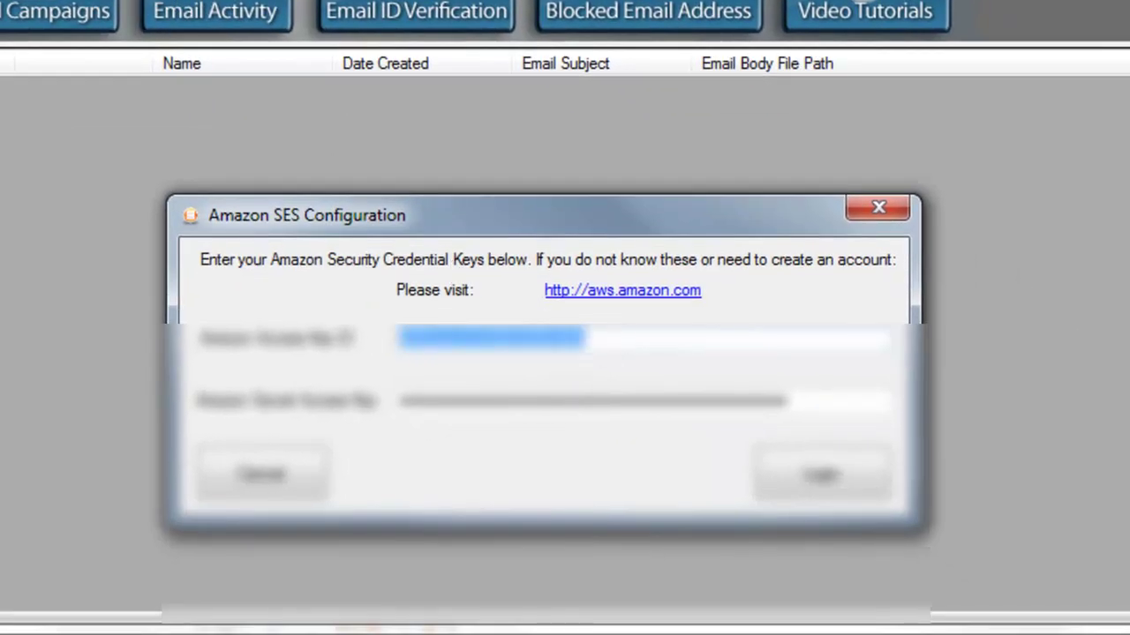
pyautogui.moveTo(826, 409); pyautogui.dragTo(278, 406)
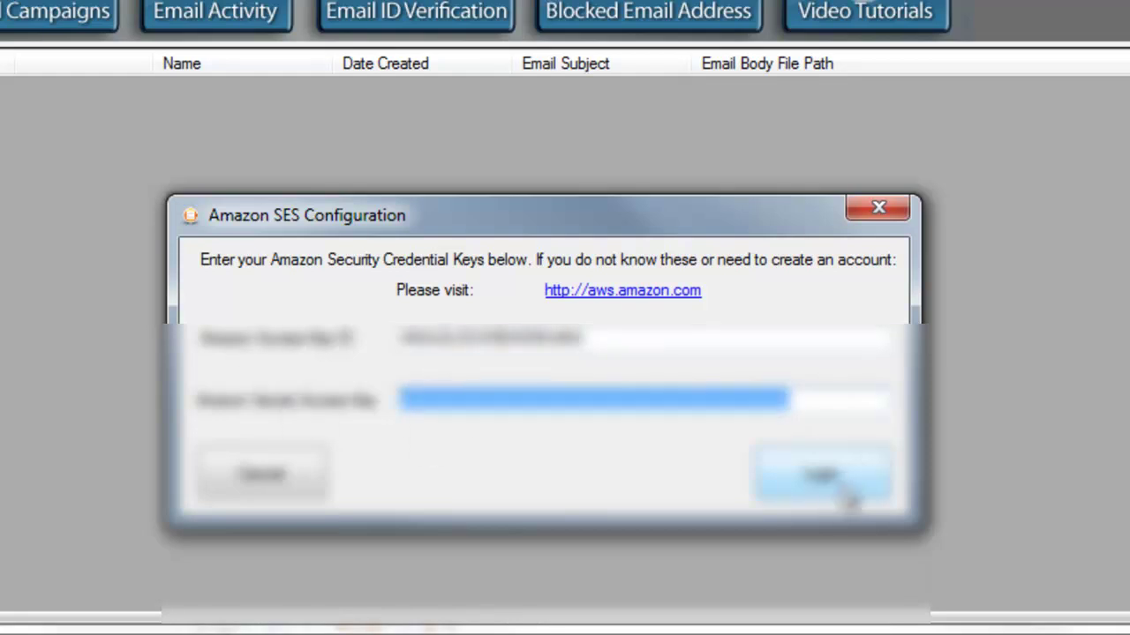
pyautogui.click(879, 210)
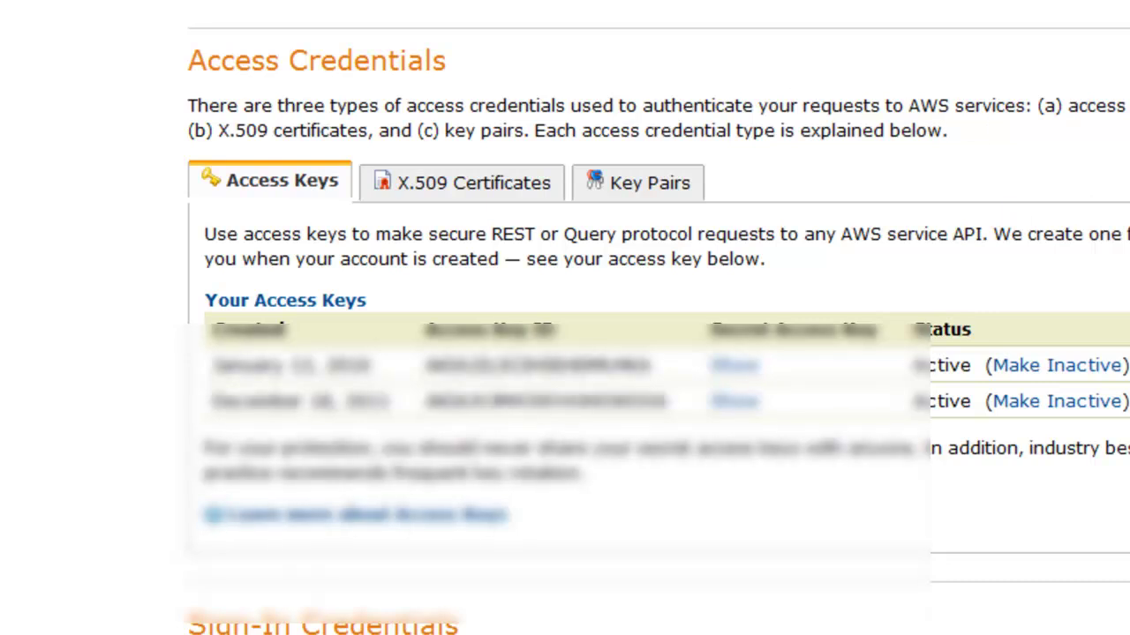
pyautogui.scroll(5, 564, 317)
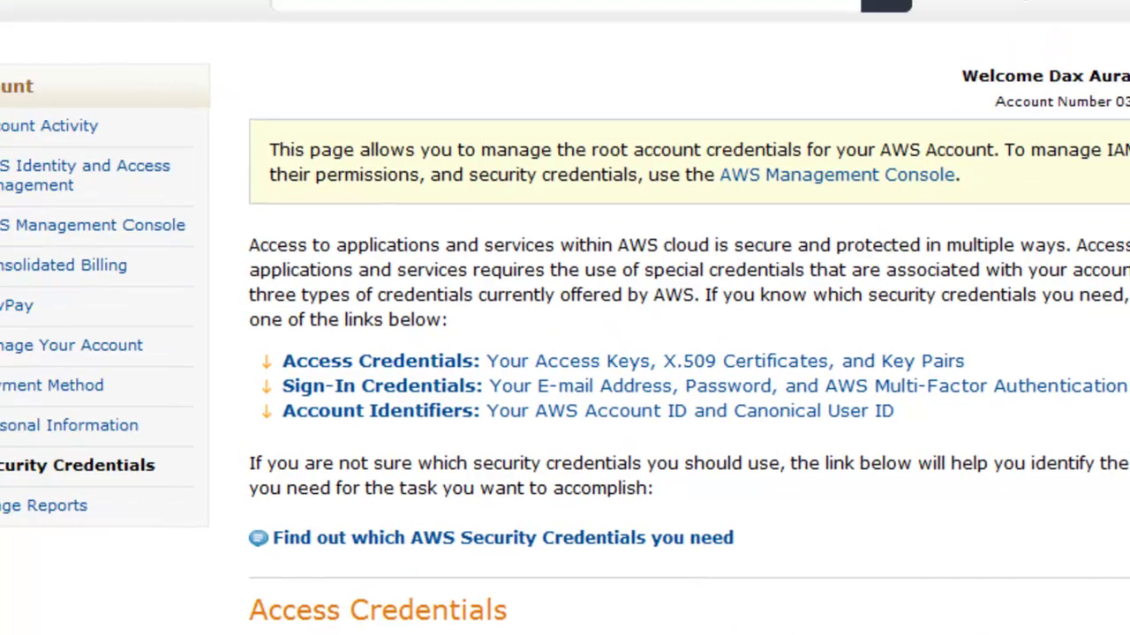
# Load Gmail from the address bar and look over the Google account sign-up form
pyautogui.click(680, 18)
pyautogui.write('mail.google.com')
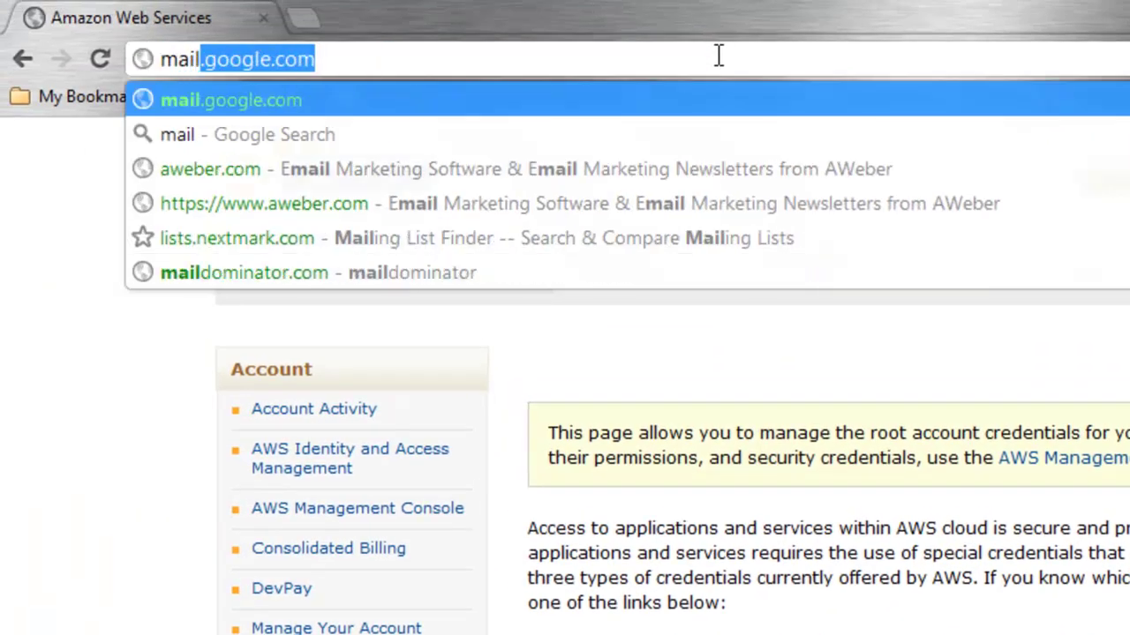
pyautogui.press('Return')
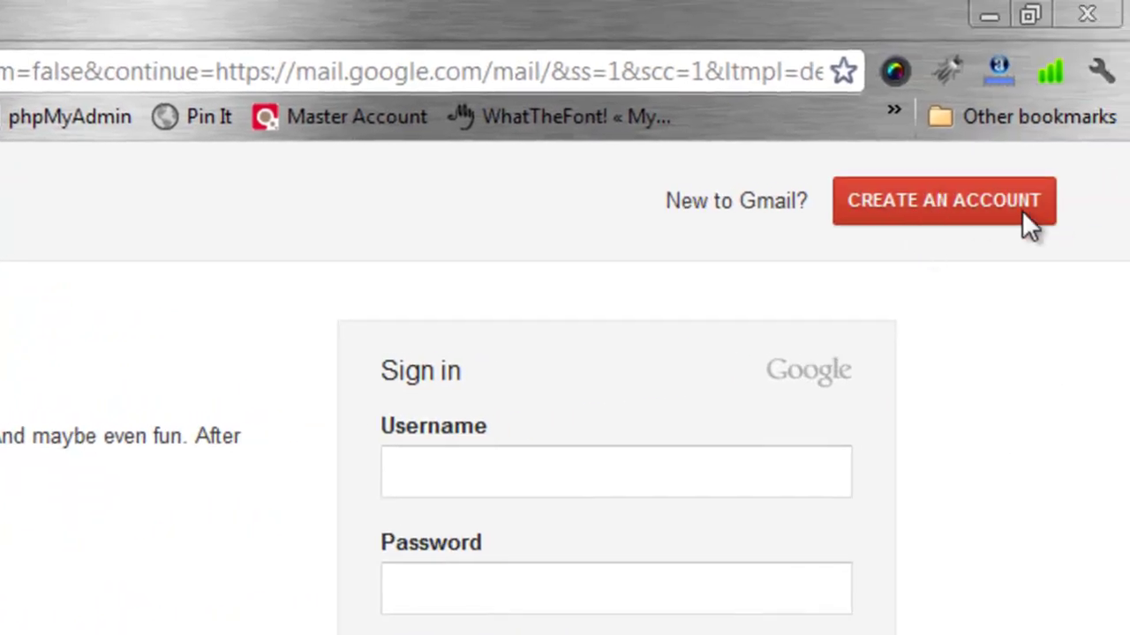
pyautogui.click(953, 212)
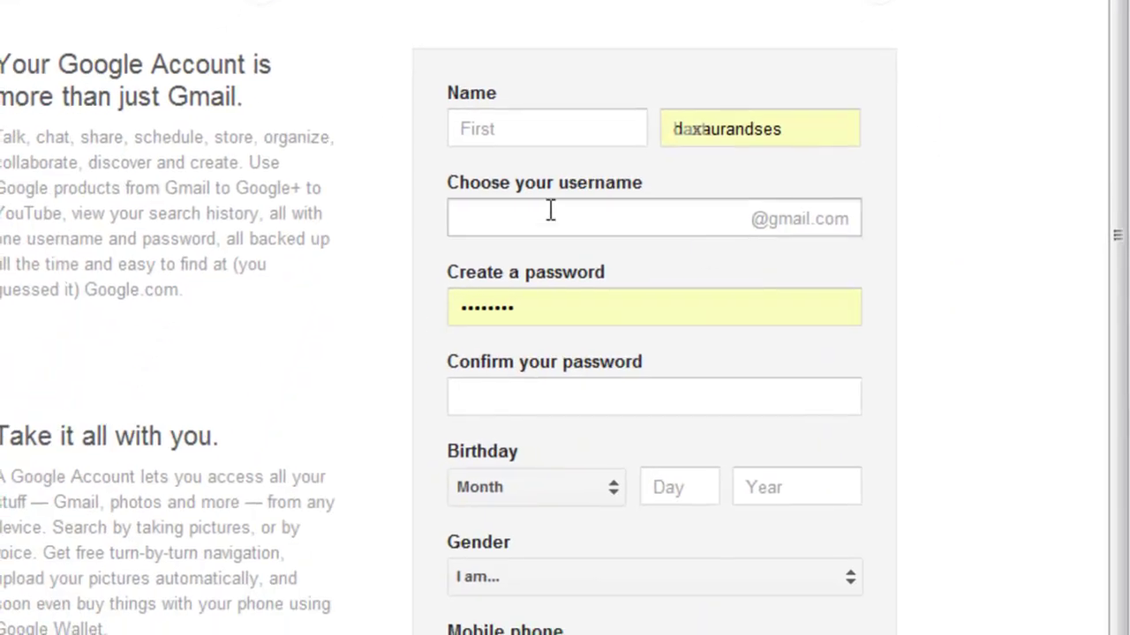
pyautogui.scroll(-5, 820, 195)
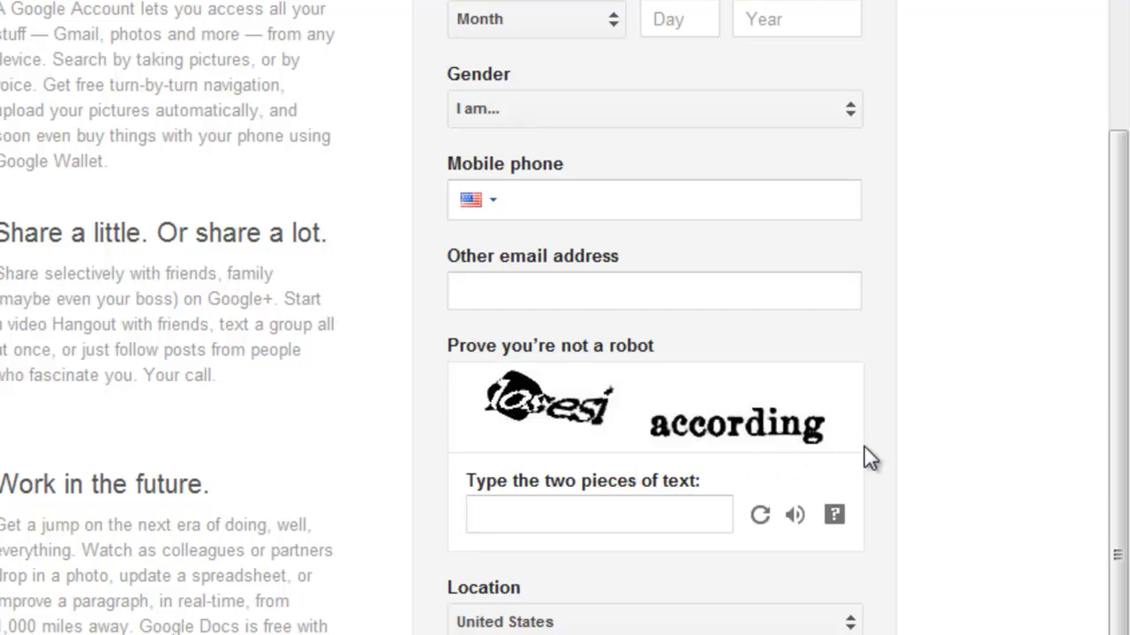
pyautogui.scroll(2, 864, 450)
pyautogui.scroll(-3, 947, 413)
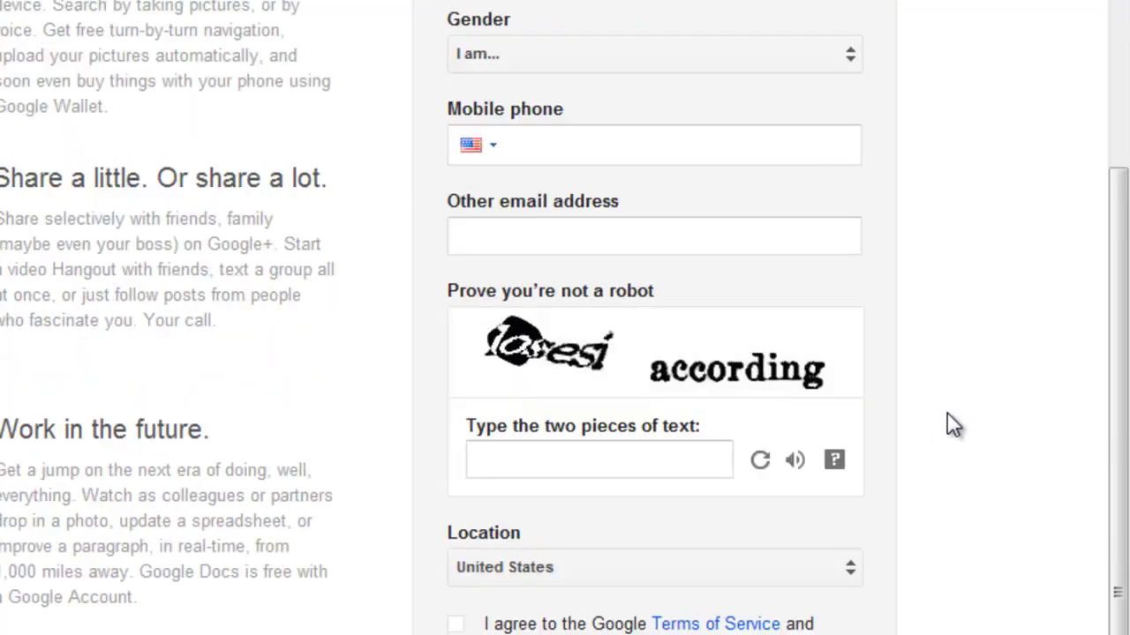
pyautogui.scroll(4, 946, 413)
pyautogui.scroll(3, 947, 413)
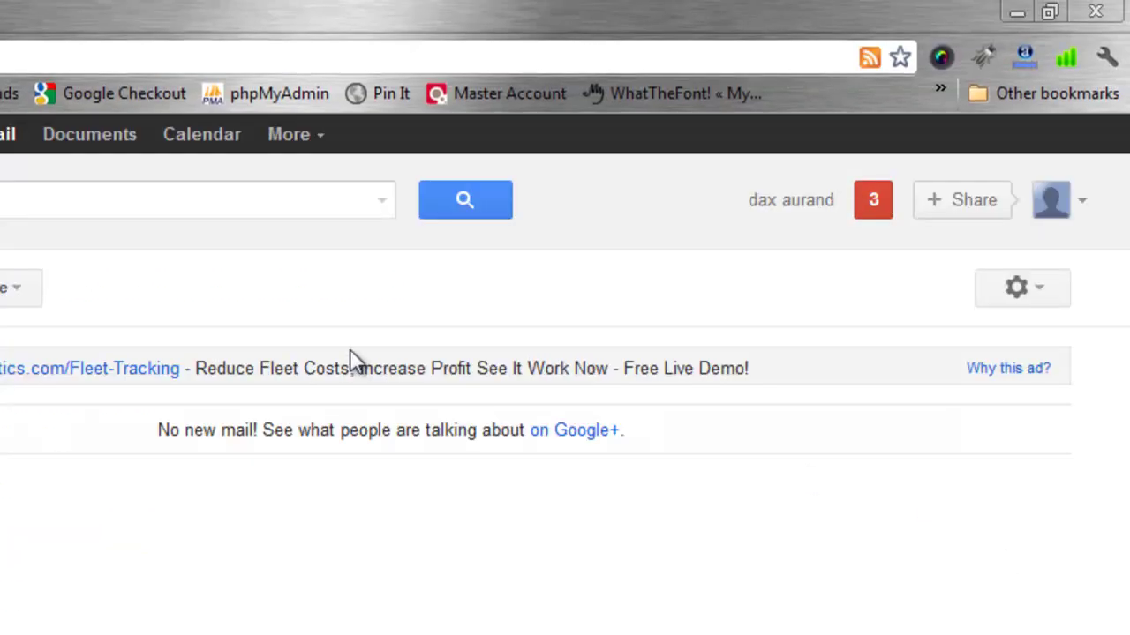
# Open Gmail's full Settings page and check the General tab shows Conversation view off
pyautogui.click(1036, 296)
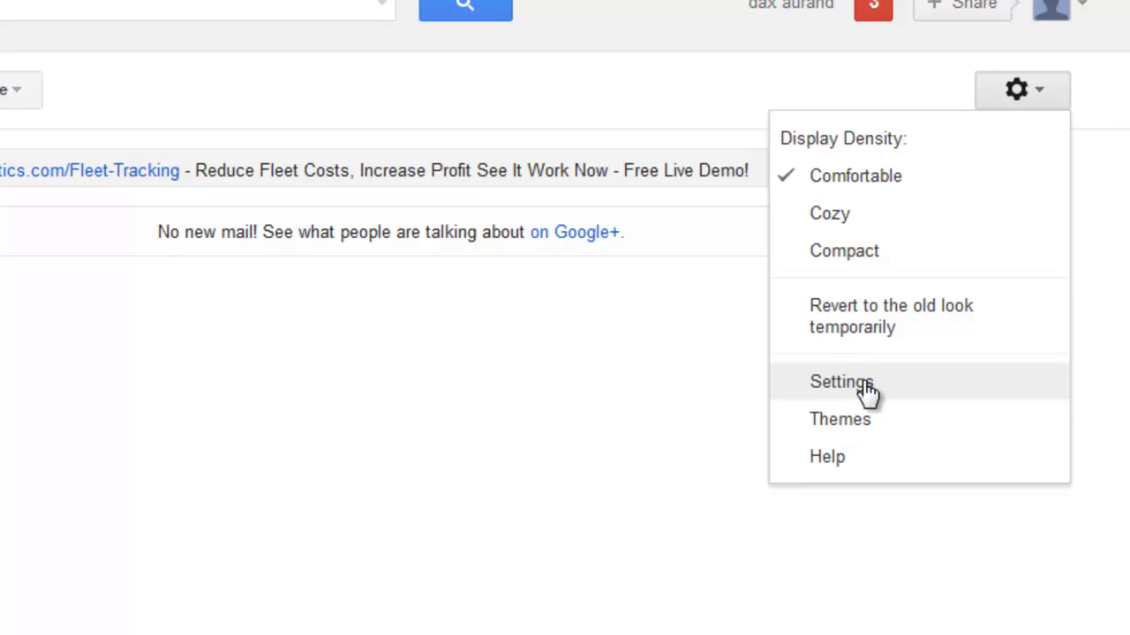
pyautogui.click(870, 396)
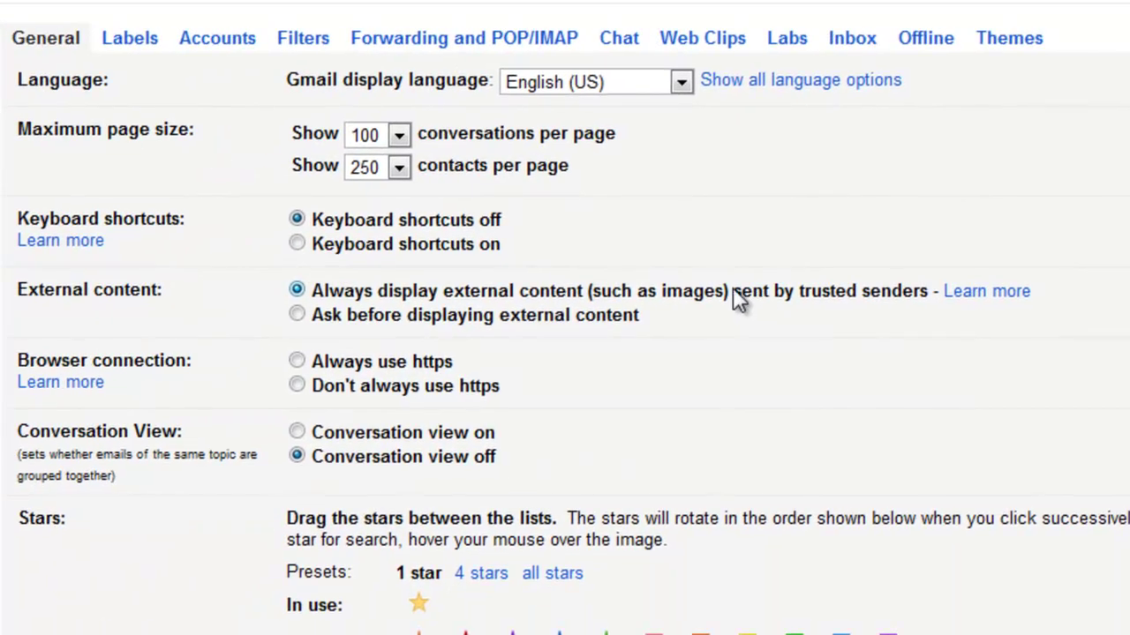
pyautogui.scroll(-3, 605, 294)
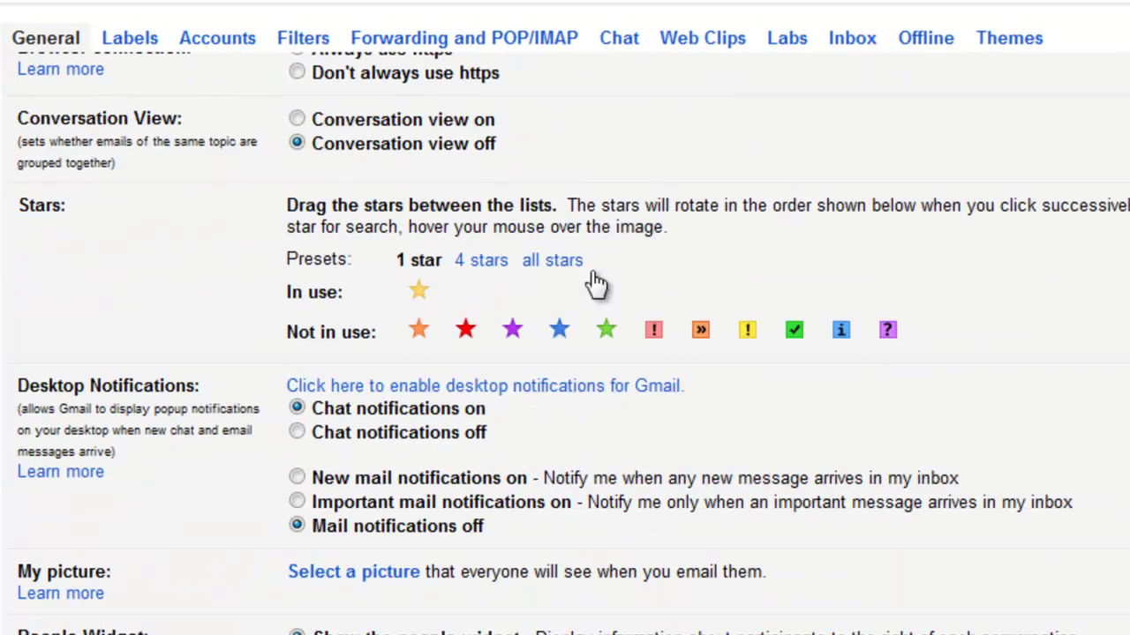
pyautogui.scroll(3, 681, 212)
pyautogui.scroll(-3, 659, 370)
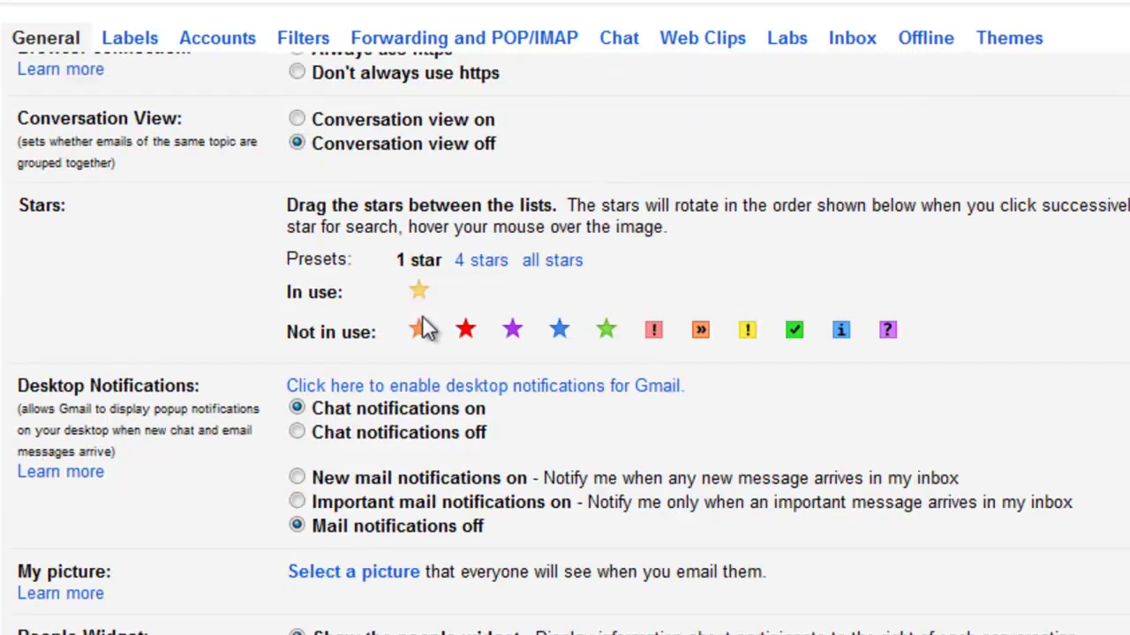
pyautogui.moveTo(12, 126); pyautogui.dragTo(156, 171)
pyautogui.click(415, 189)
pyautogui.moveTo(525, 149)
pyautogui.mouseDown()
pyautogui.moveTo(313, 148)
pyautogui.moveTo(545, 158)
pyautogui.mouseUp()
pyautogui.click(566, 159)
pyautogui.scroll(-10, 566, 148)
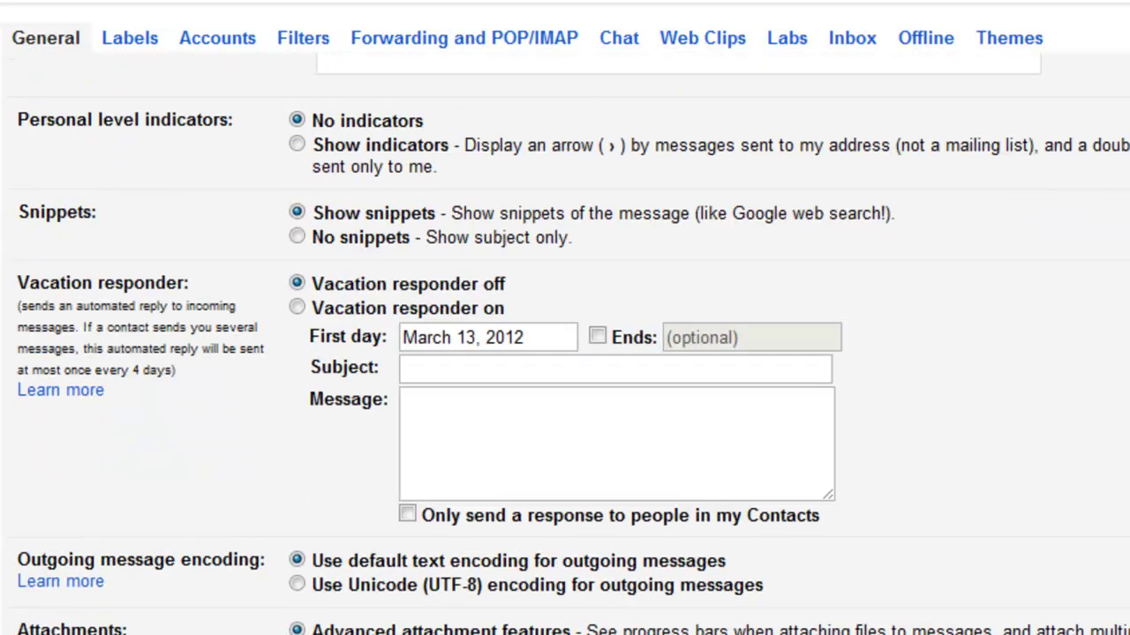
pyautogui.scroll(10, 965, 368)
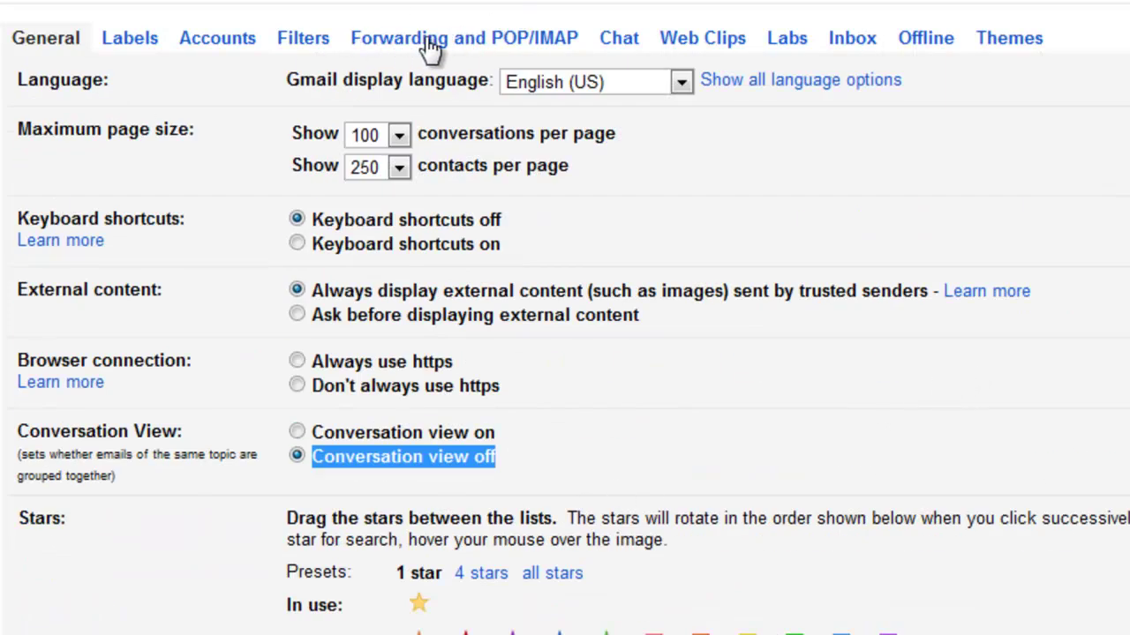
# On the Forwarding and POP/IMAP tab, confirm Enable IMAP is selected and review the IMAP options
pyautogui.click(463, 48)
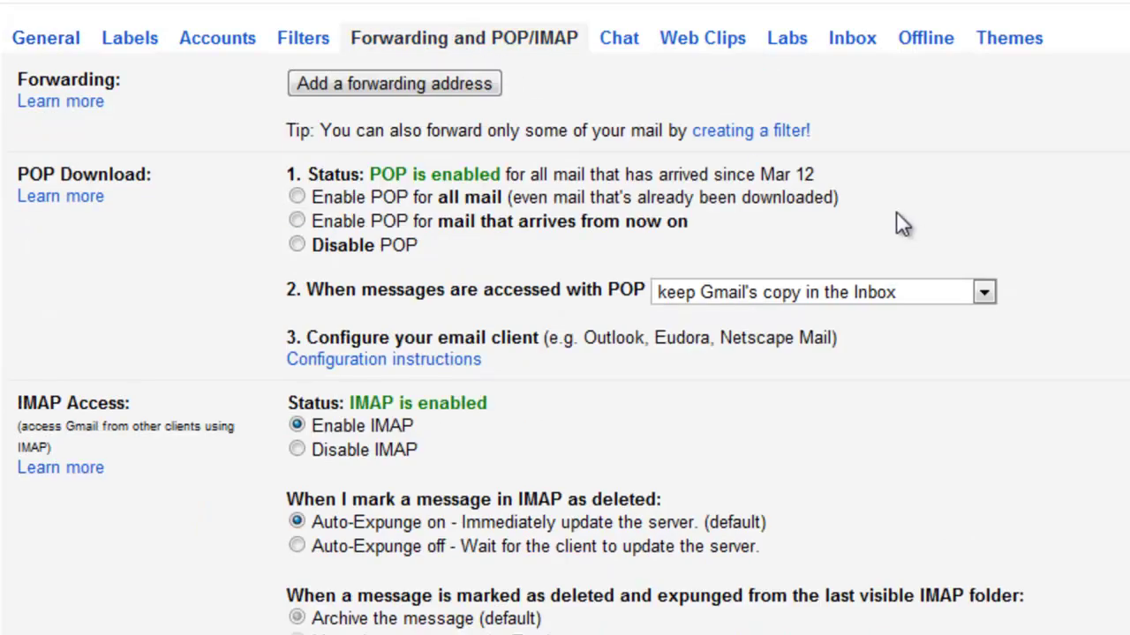
pyautogui.moveTo(415, 426); pyautogui.dragTo(311, 426)
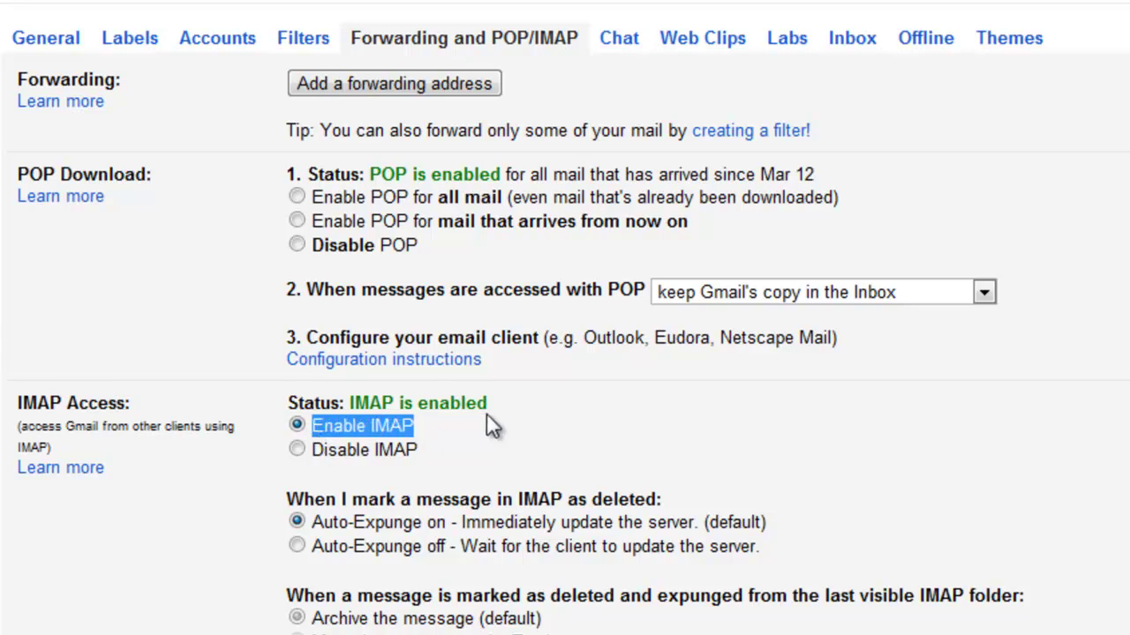
pyautogui.scroll(-3, 634, 434)
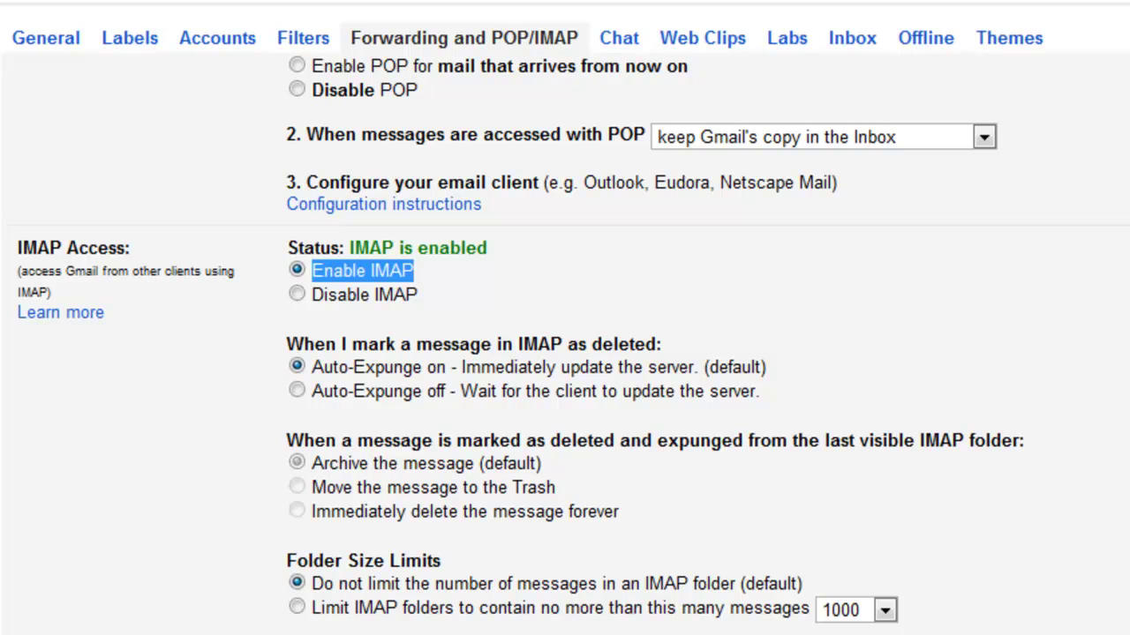
pyautogui.scroll(3, 955, 493)
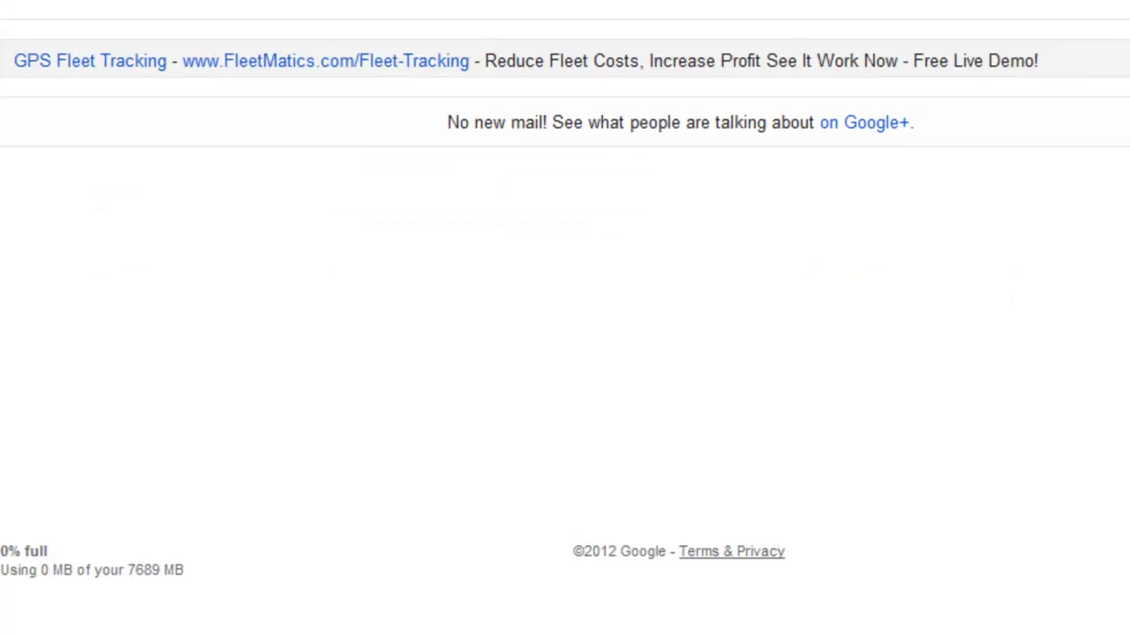
pyautogui.moveTo(18, 97); pyautogui.dragTo(144, 194)
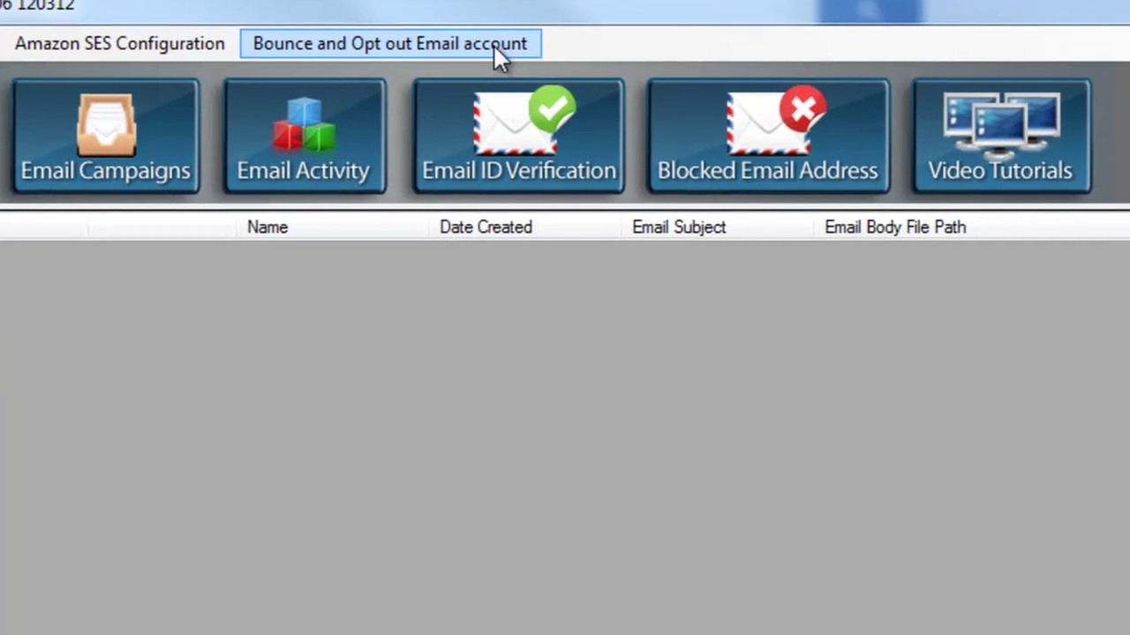
pyautogui.click(495, 50)
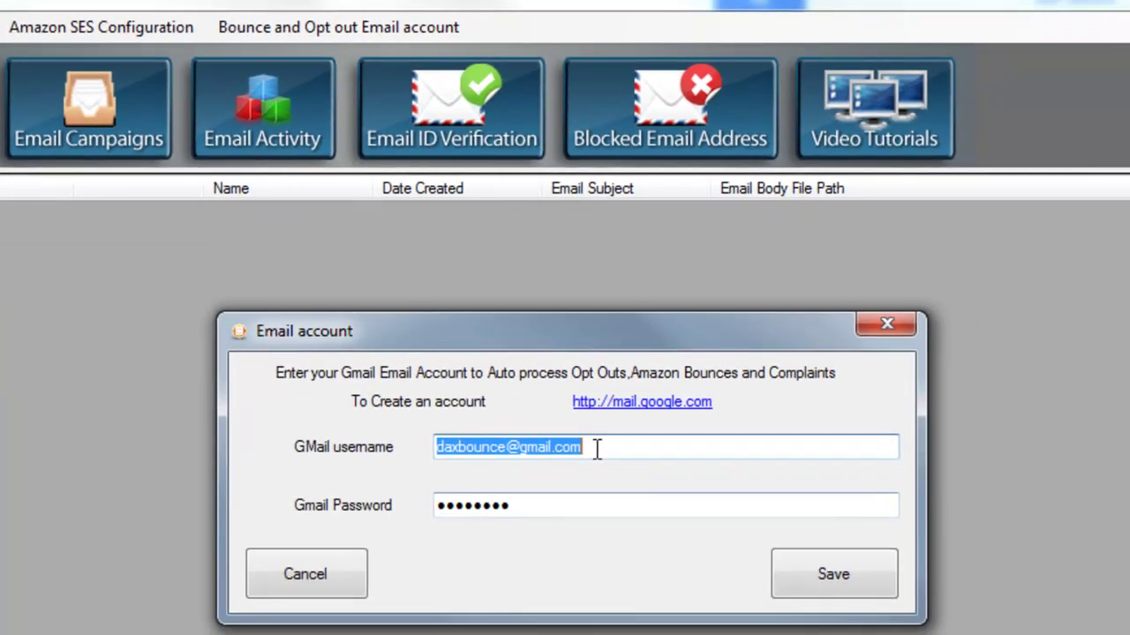
pyautogui.moveTo(630, 451); pyautogui.dragTo(299, 434)
pyautogui.moveTo(582, 512); pyautogui.dragTo(248, 510)
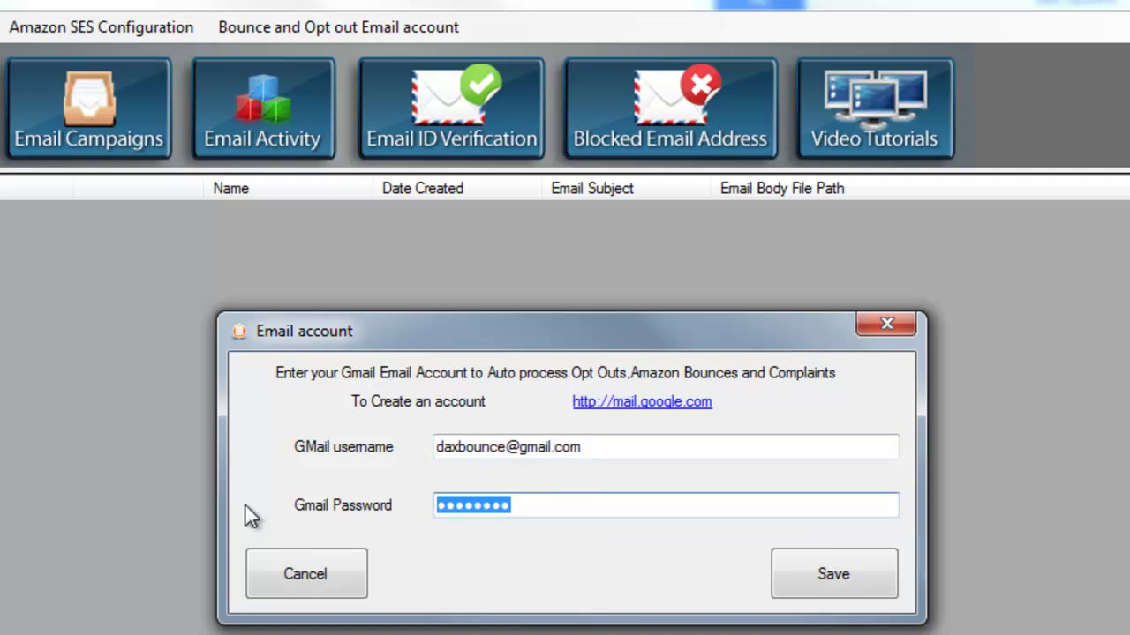
pyautogui.moveTo(644, 441); pyautogui.dragTo(329, 446)
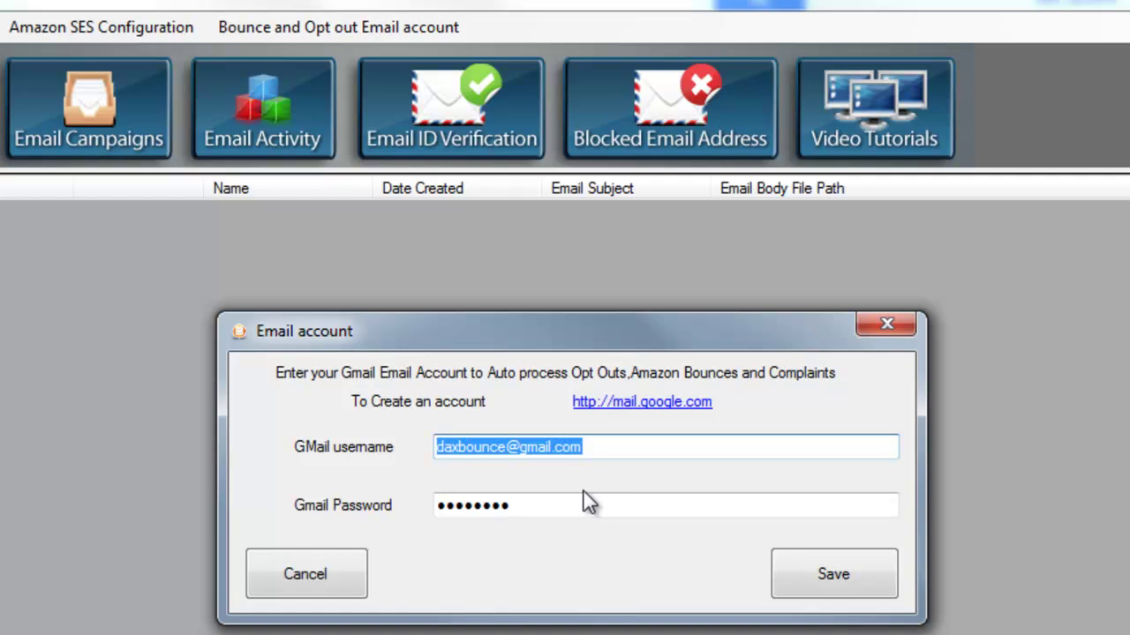
pyautogui.moveTo(574, 504); pyautogui.dragTo(316, 491)
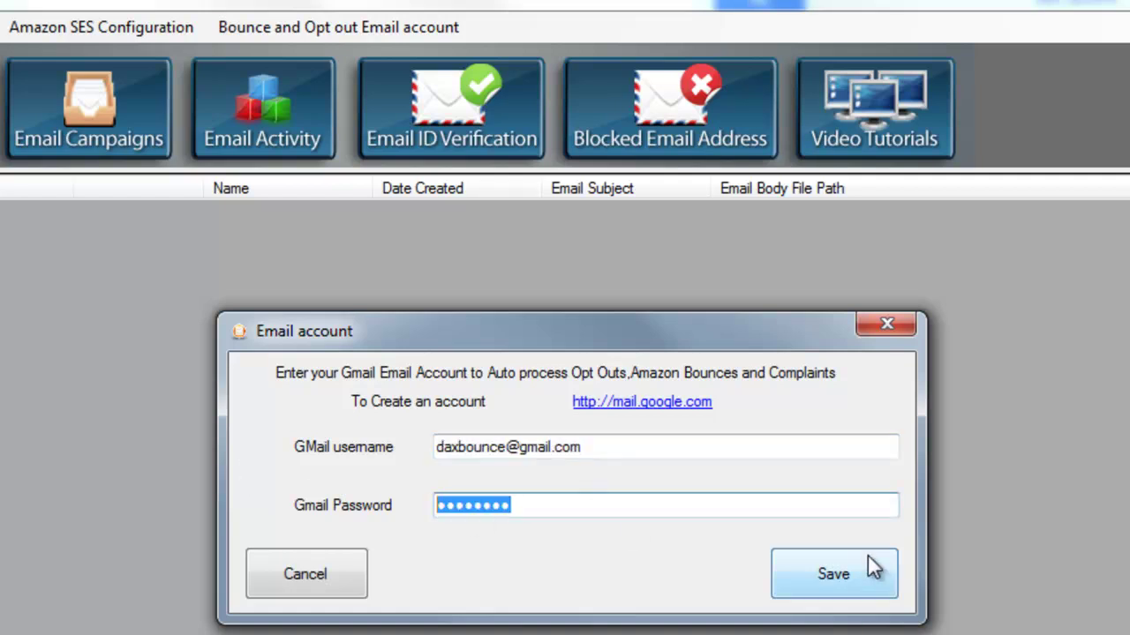
pyautogui.click(902, 324)
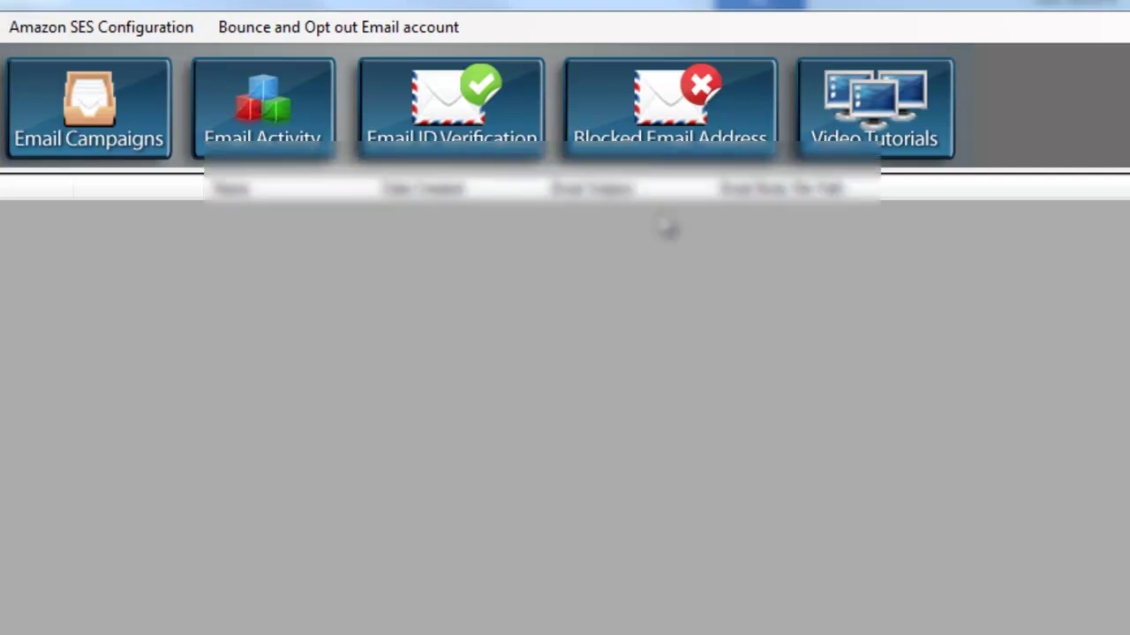
pyautogui.click(685, 150)
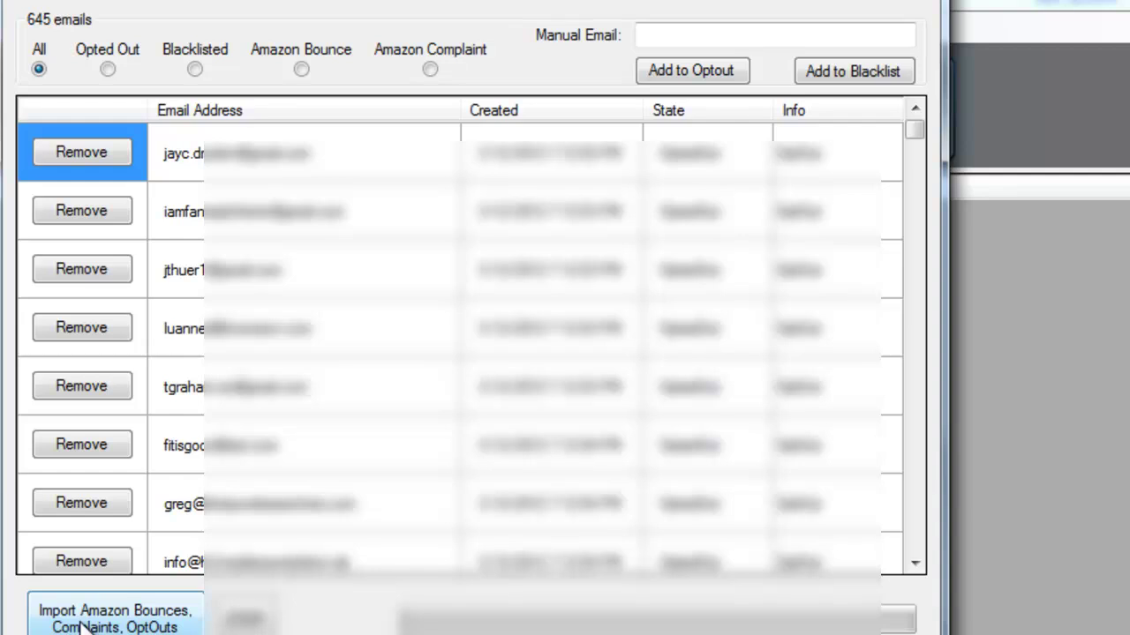
pyautogui.click(107, 71)
pyautogui.click(305, 70)
pyautogui.click(430, 70)
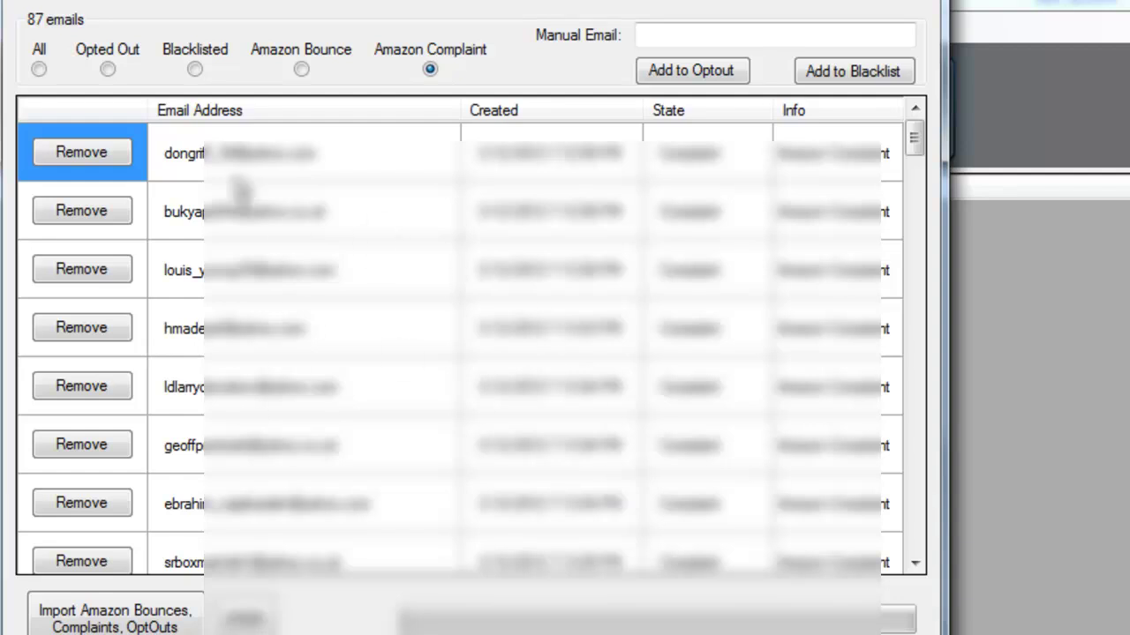
pyautogui.click(107, 69)
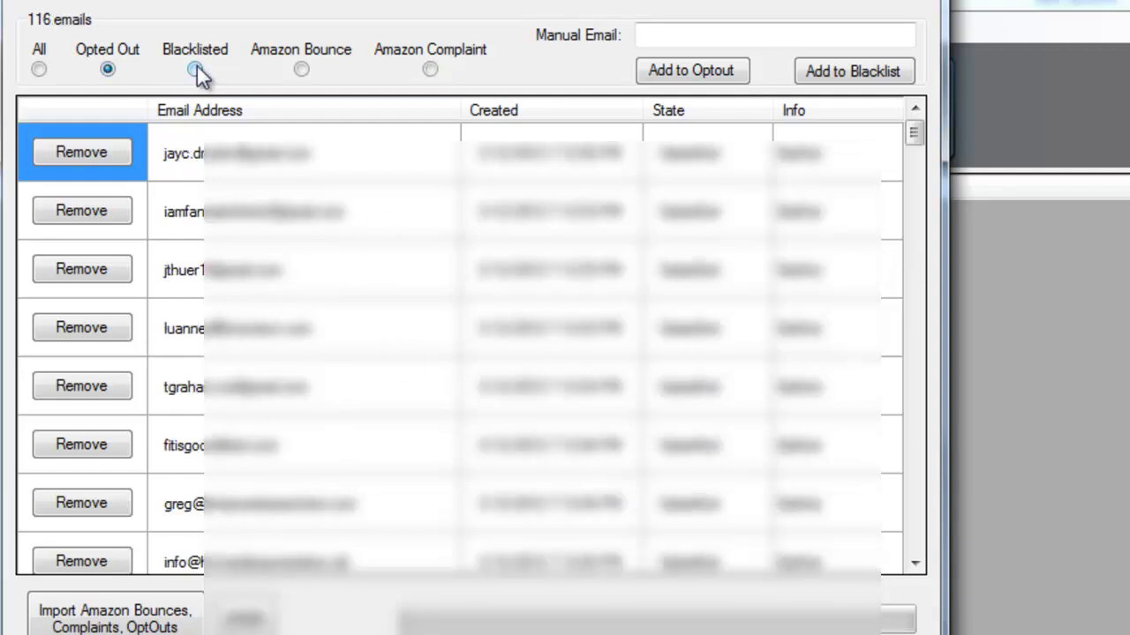
pyautogui.click(301, 69)
pyautogui.click(430, 70)
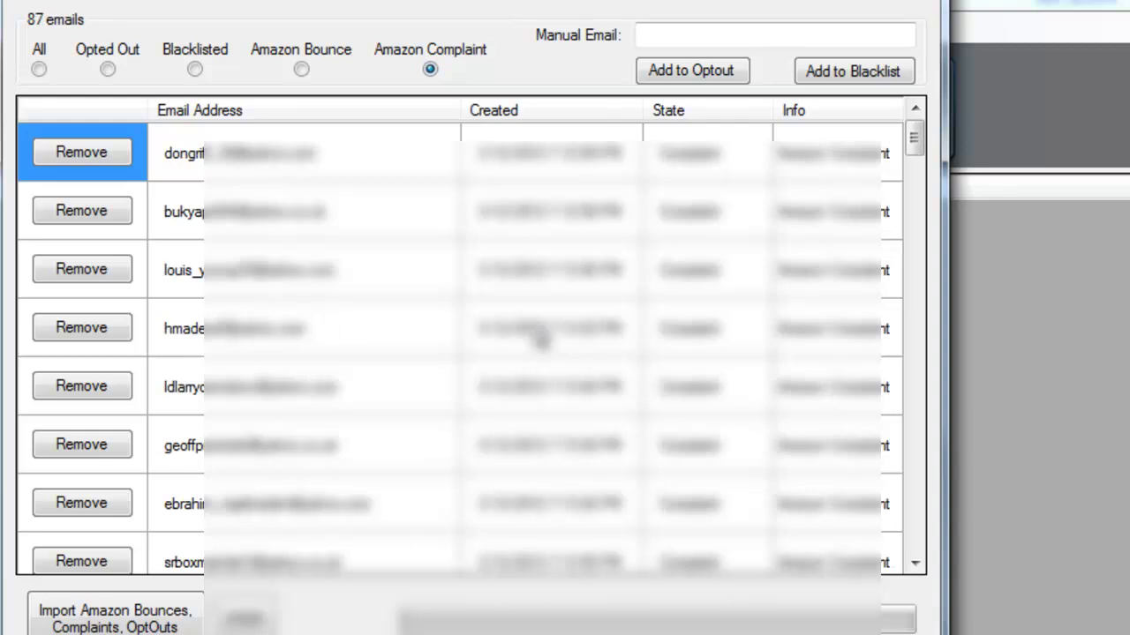
pyautogui.click(194, 69)
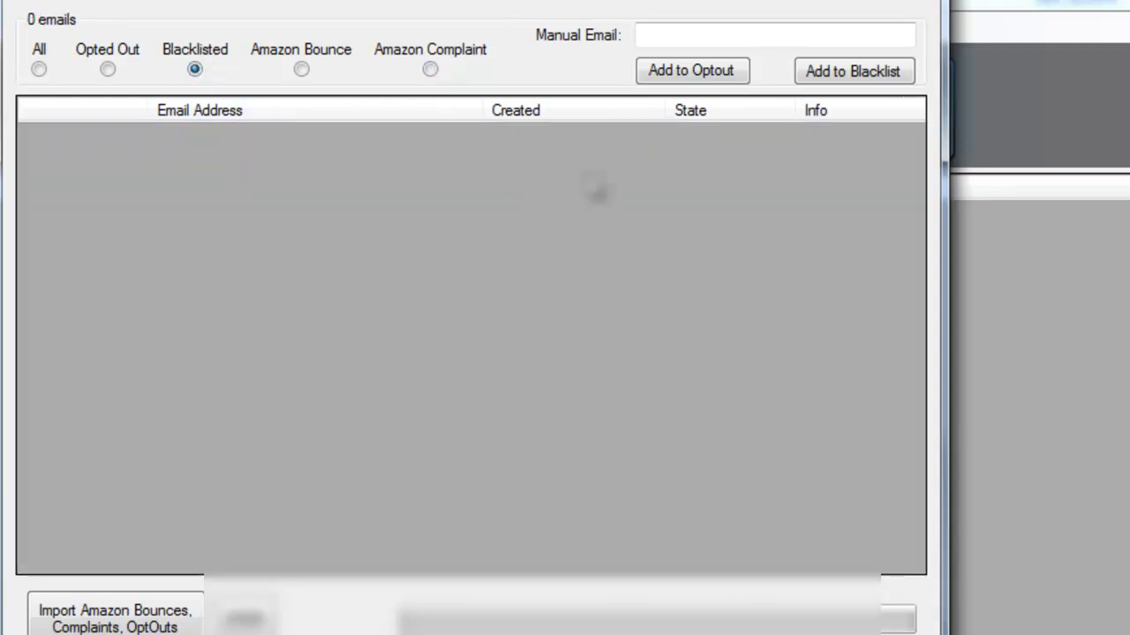
pyautogui.click(706, 33)
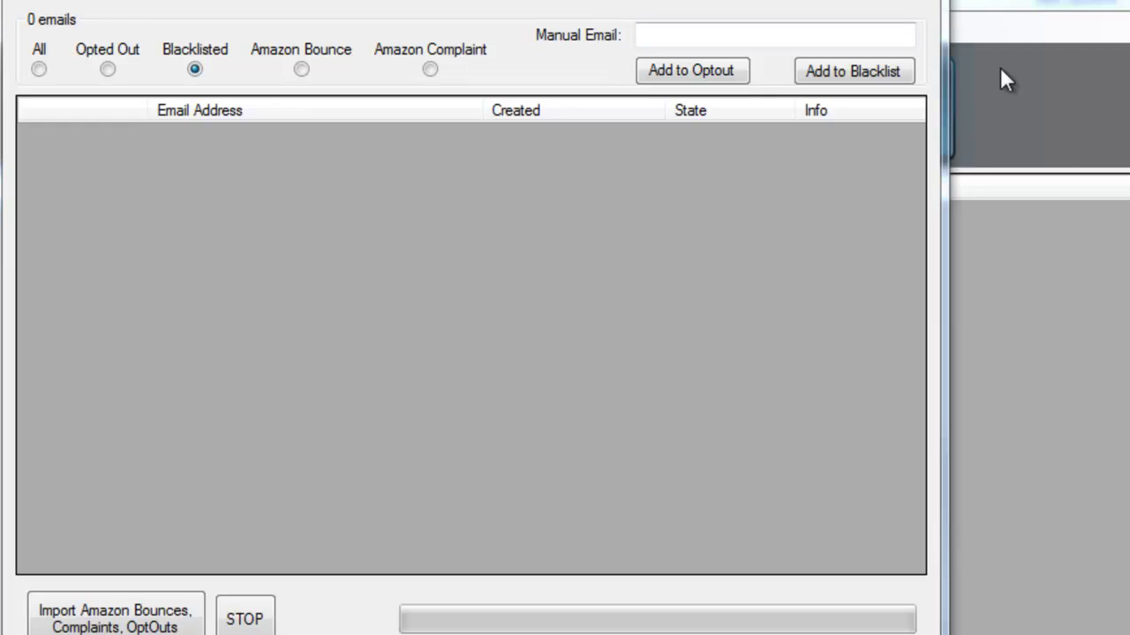
pyautogui.click(925, 4)
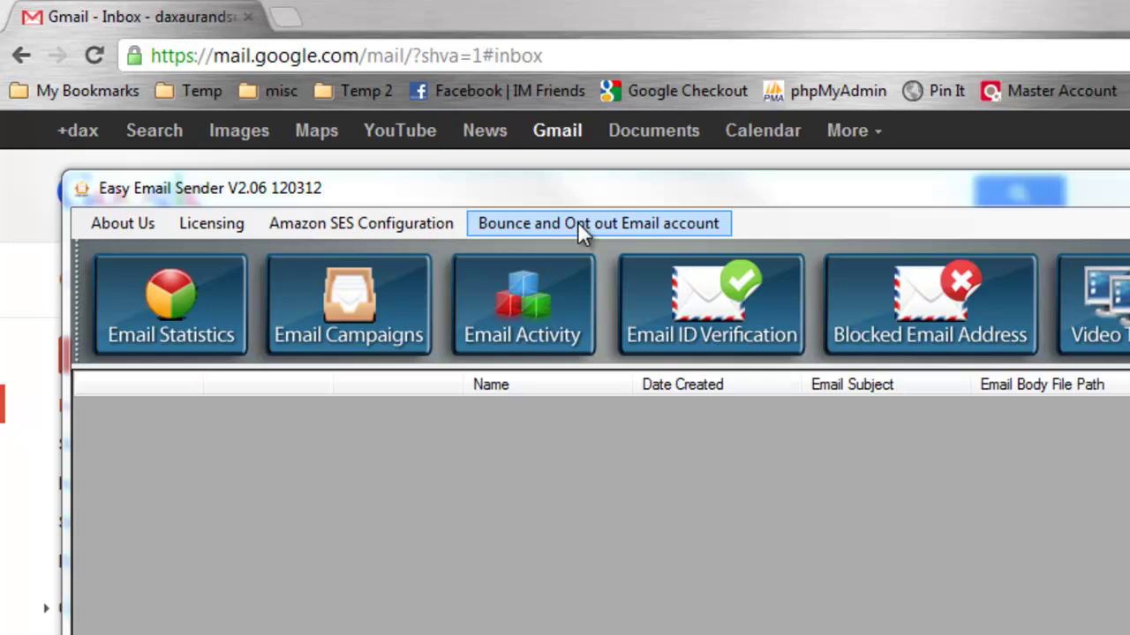
# Add a new sender e-mail address for verification, refresh the status list, and close the window
pyautogui.click(729, 332)
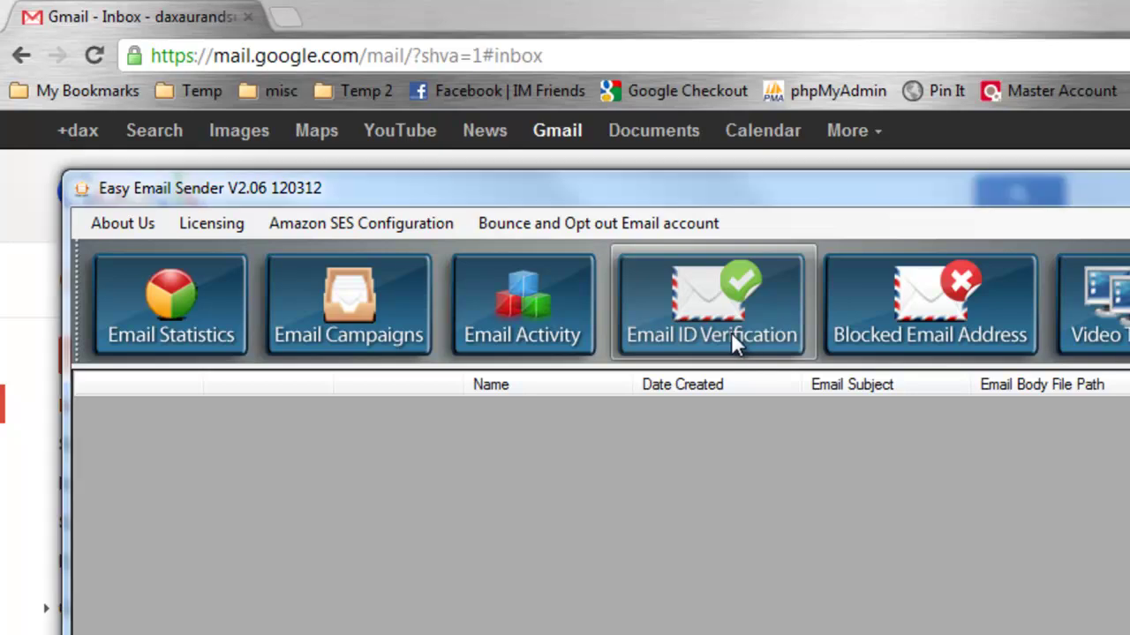
pyautogui.click(731, 332)
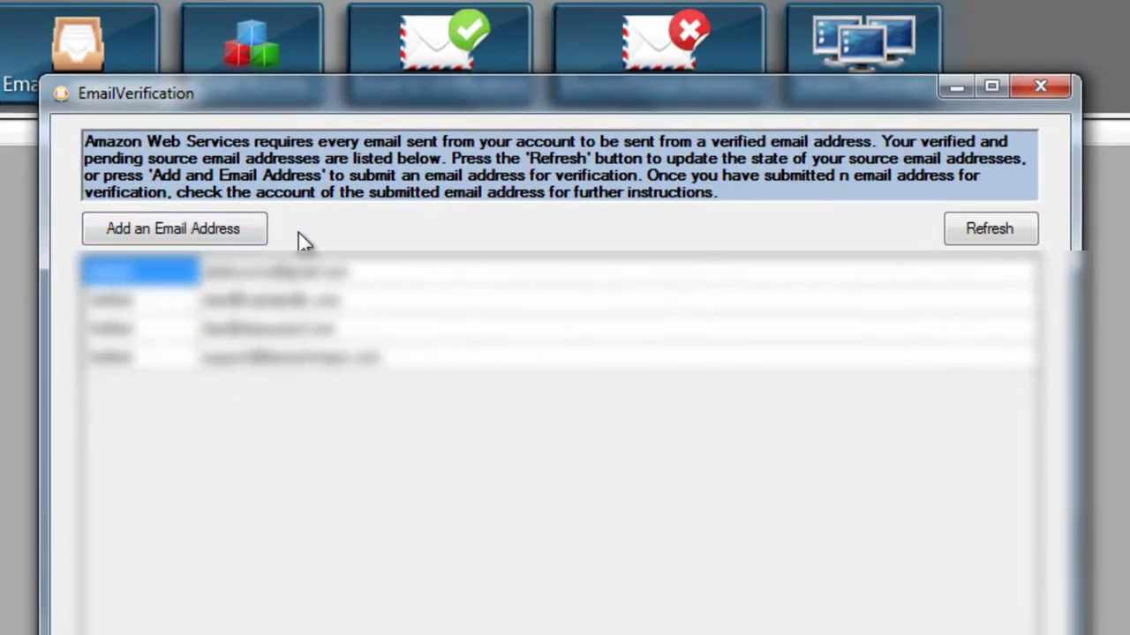
pyautogui.click(212, 238)
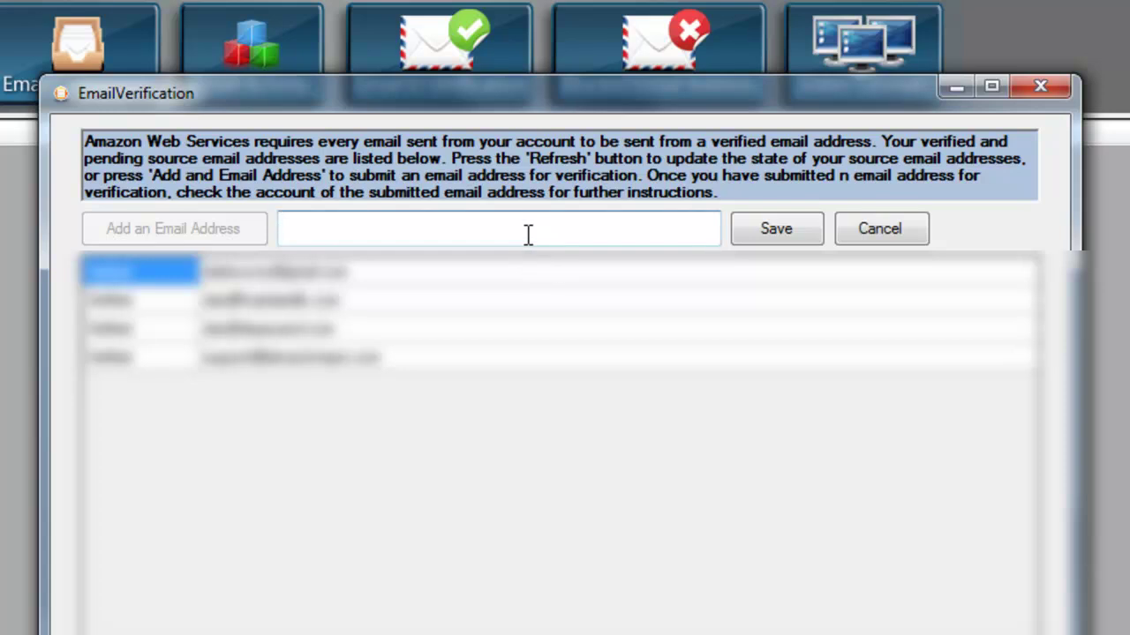
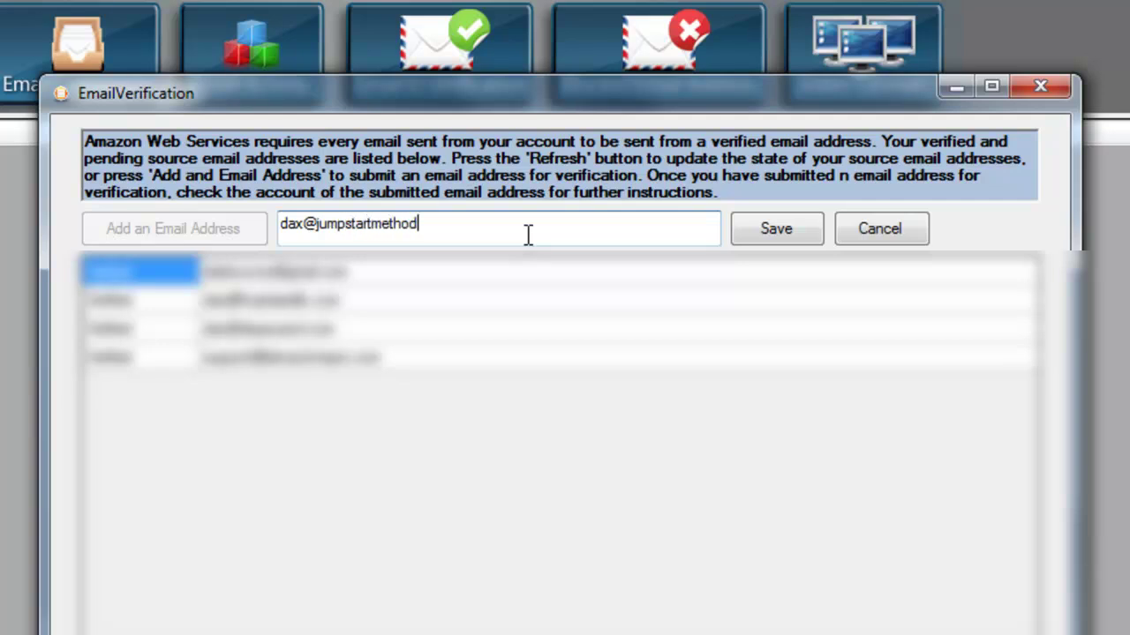
pyautogui.click(784, 229)
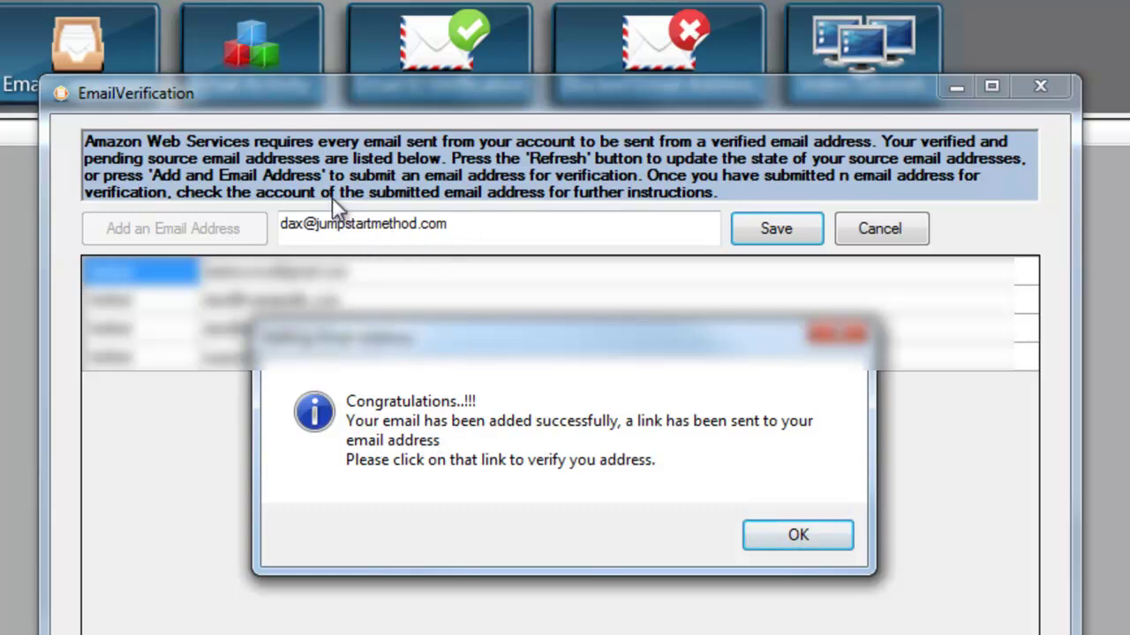
pyautogui.click(826, 545)
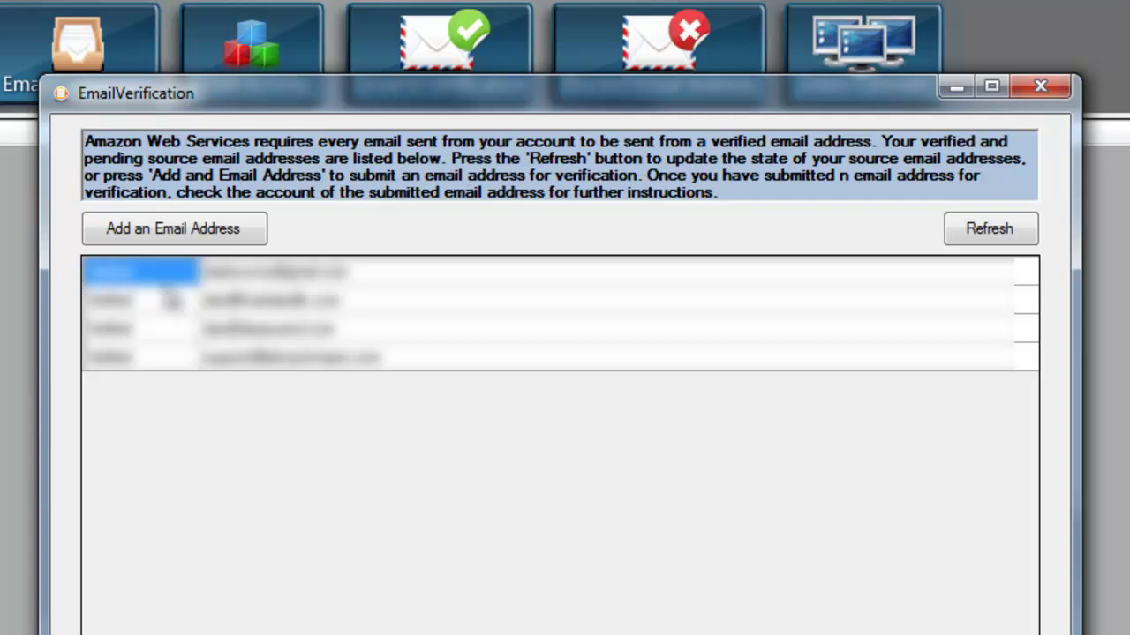
pyautogui.click(1002, 223)
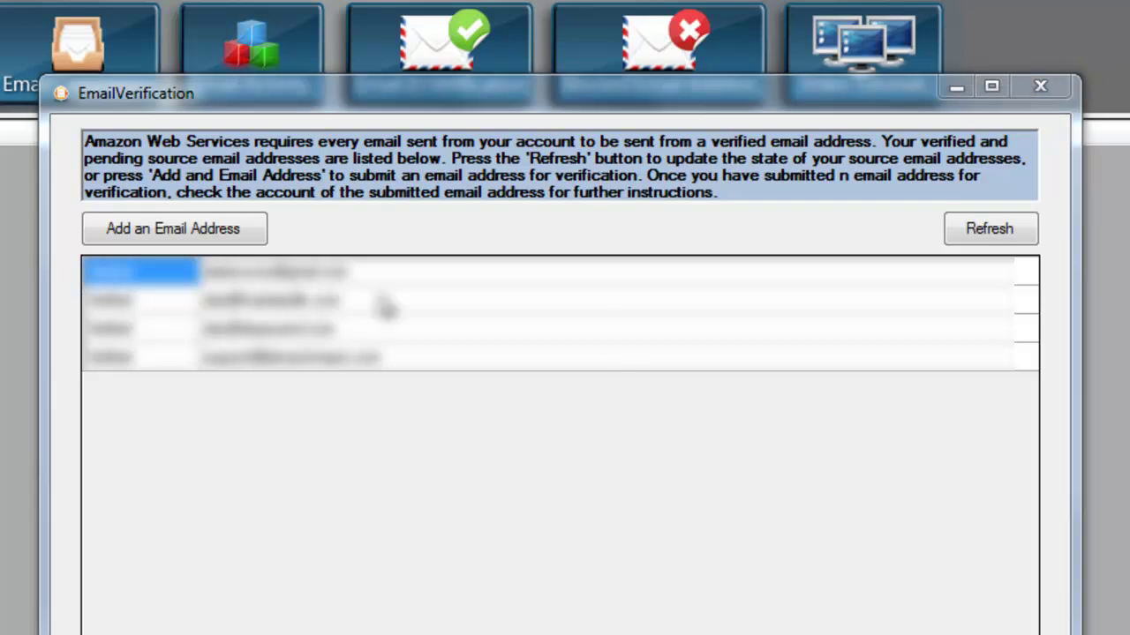
pyautogui.click(1040, 86)
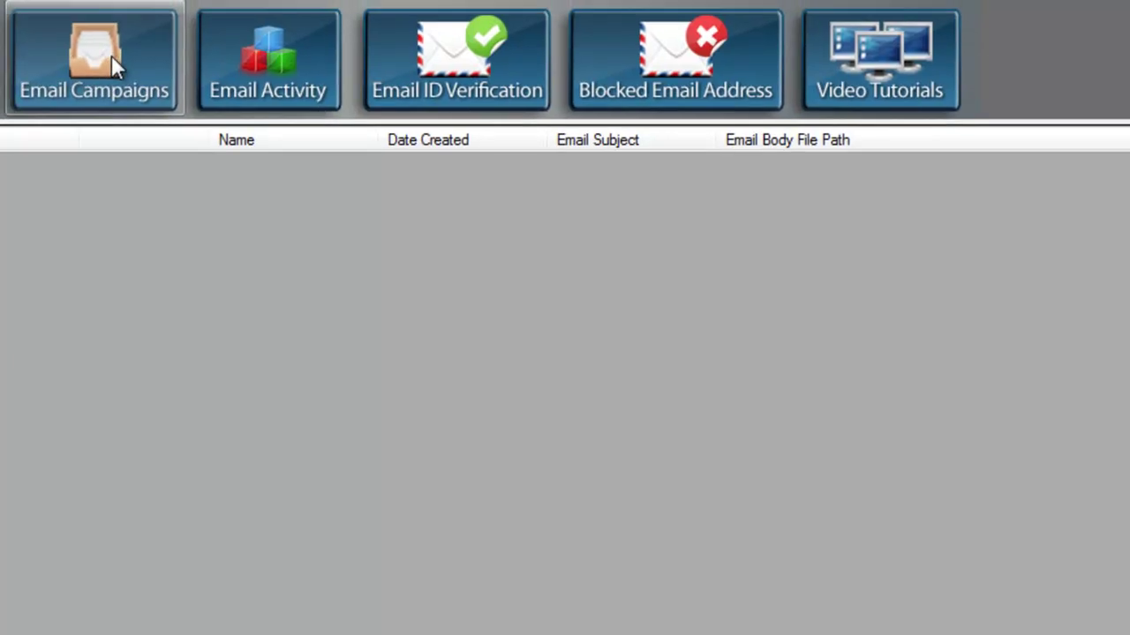
# Create a new email campaign named 'test'
pyautogui.click(112, 56)
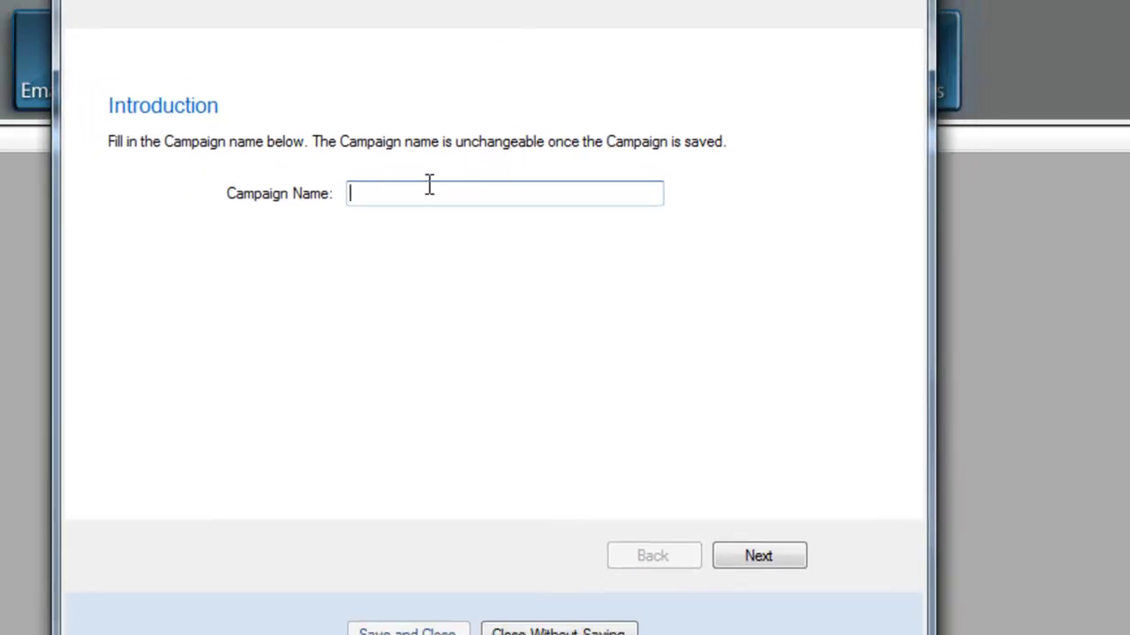
pyautogui.write('test')
pyautogui.click(766, 557)
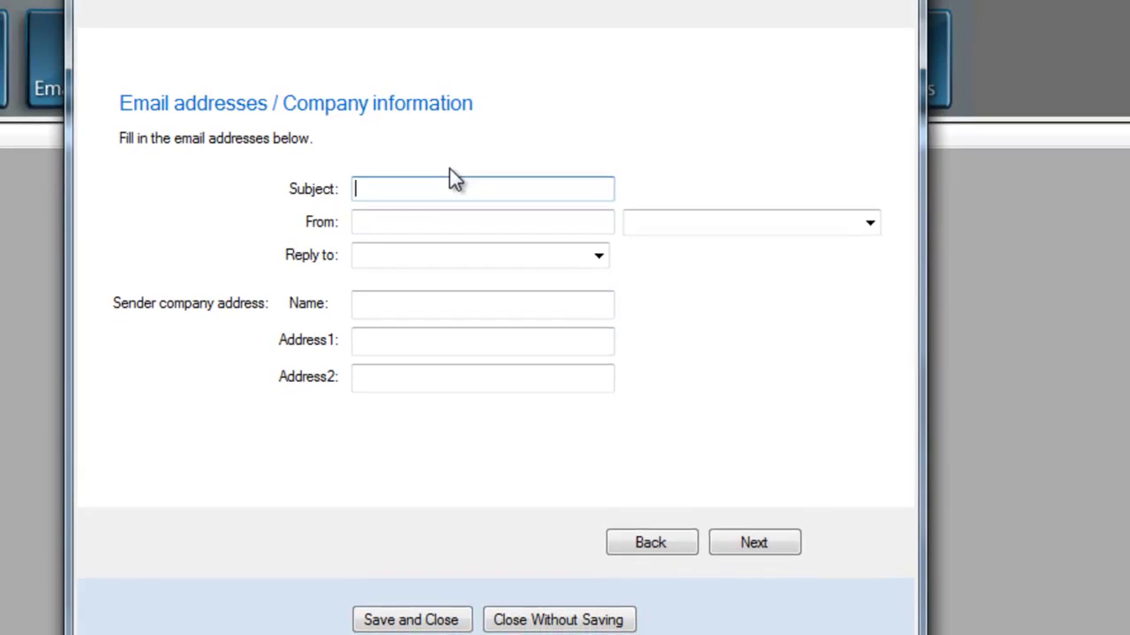
# Set subject 'This is a test', the sender's display name, and verified From and Reply-to addresses
pyautogui.write('This is a test')
pyautogui.click(403, 222)
pyautogui.write('Dax Aurand')
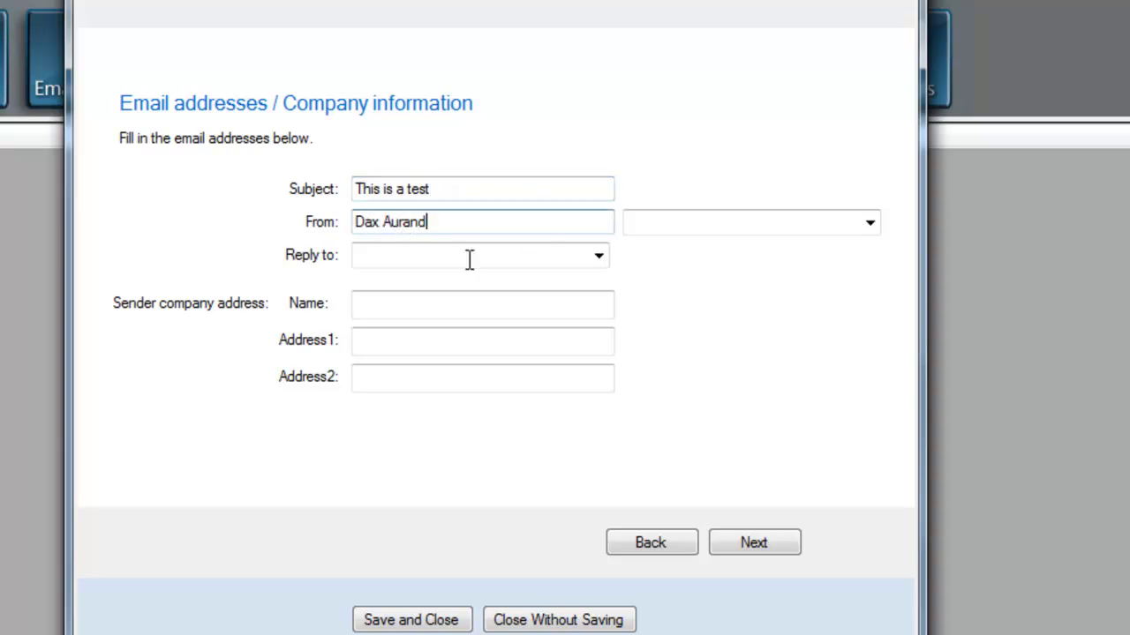
pyautogui.click(870, 223)
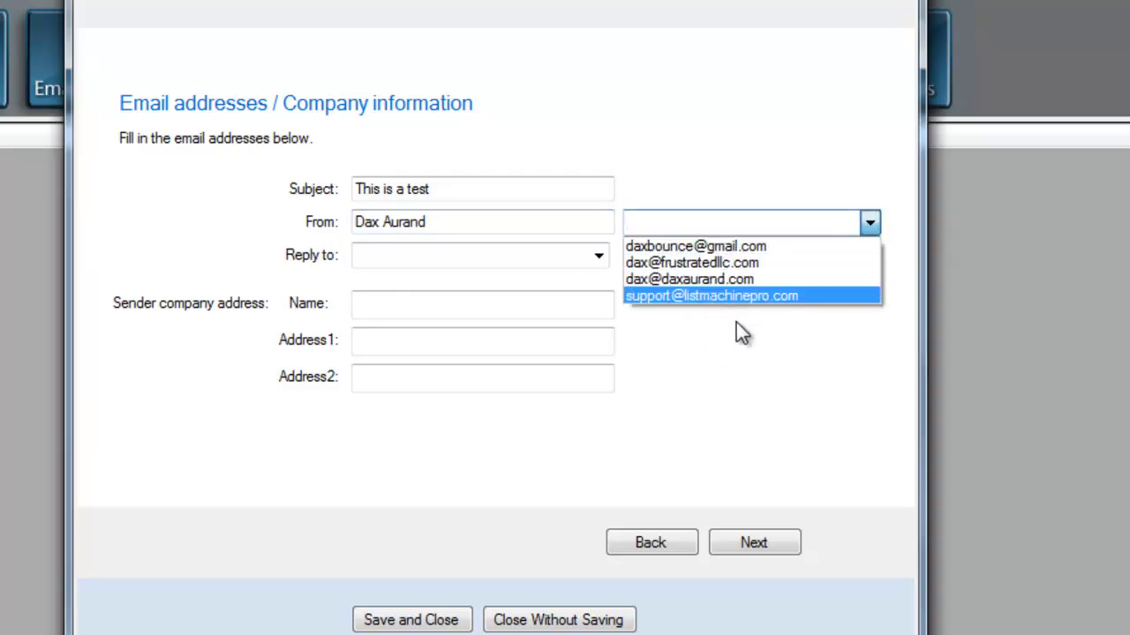
pyautogui.click(770, 263)
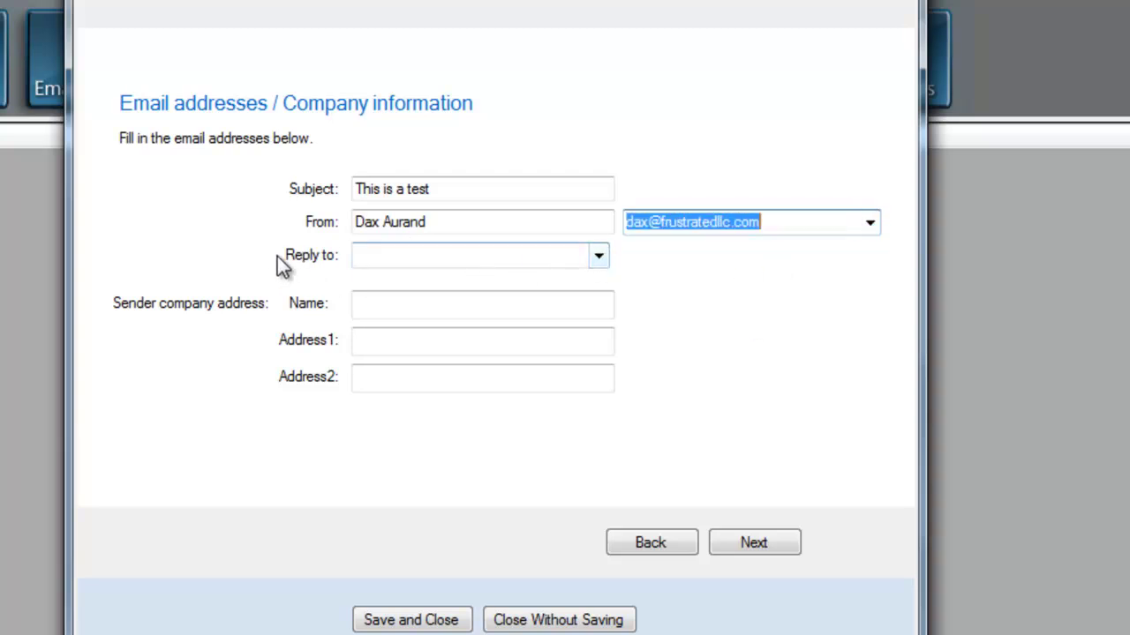
pyautogui.click(600, 256)
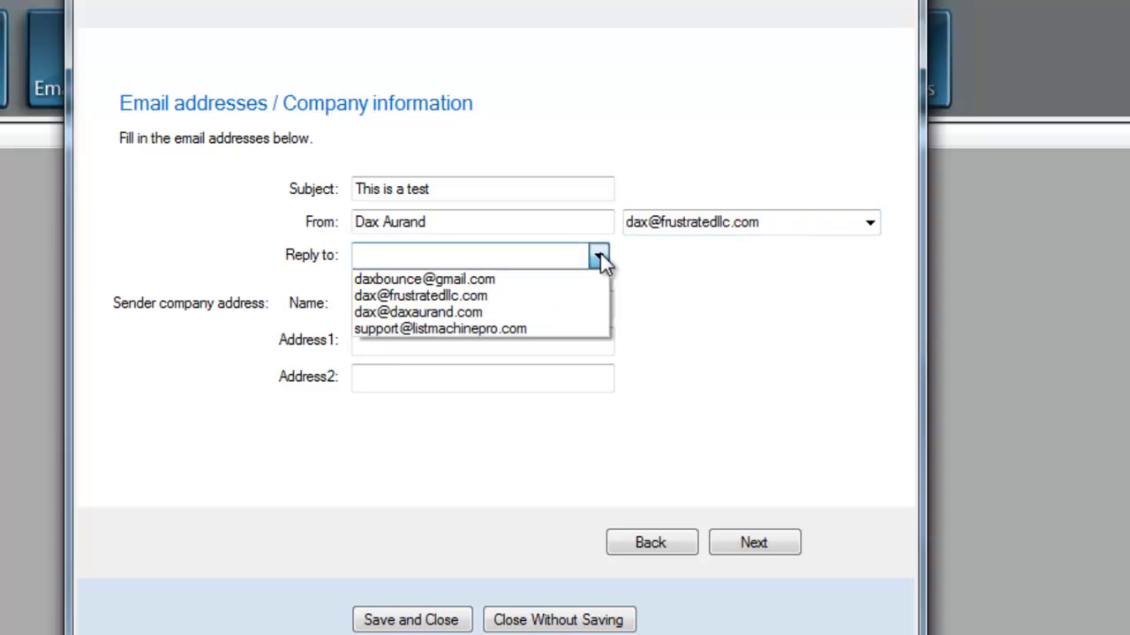
pyautogui.click(520, 279)
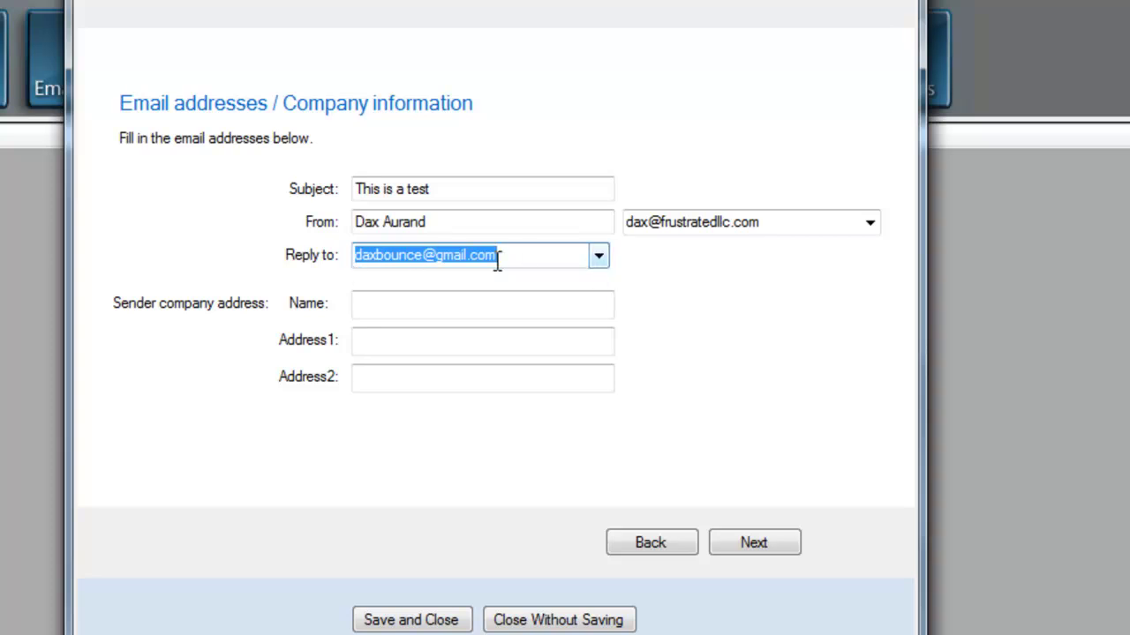
# Fill in the sender company name and the two postal address lines
pyautogui.click(400, 303)
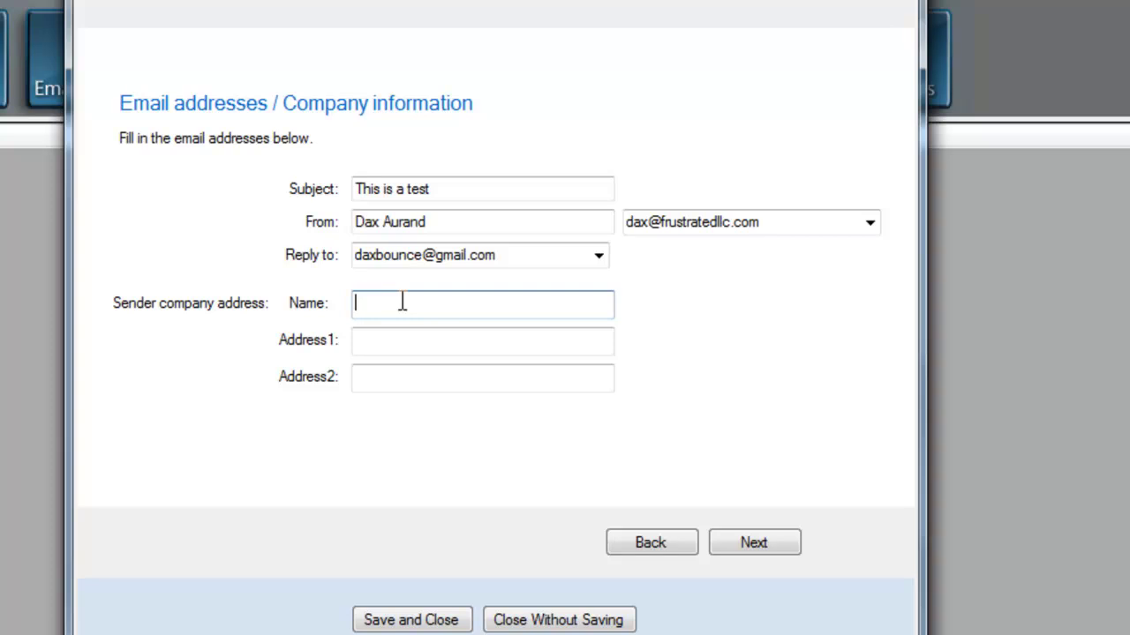
pyautogui.write('Dax Aurand')
pyautogui.press('Tab')
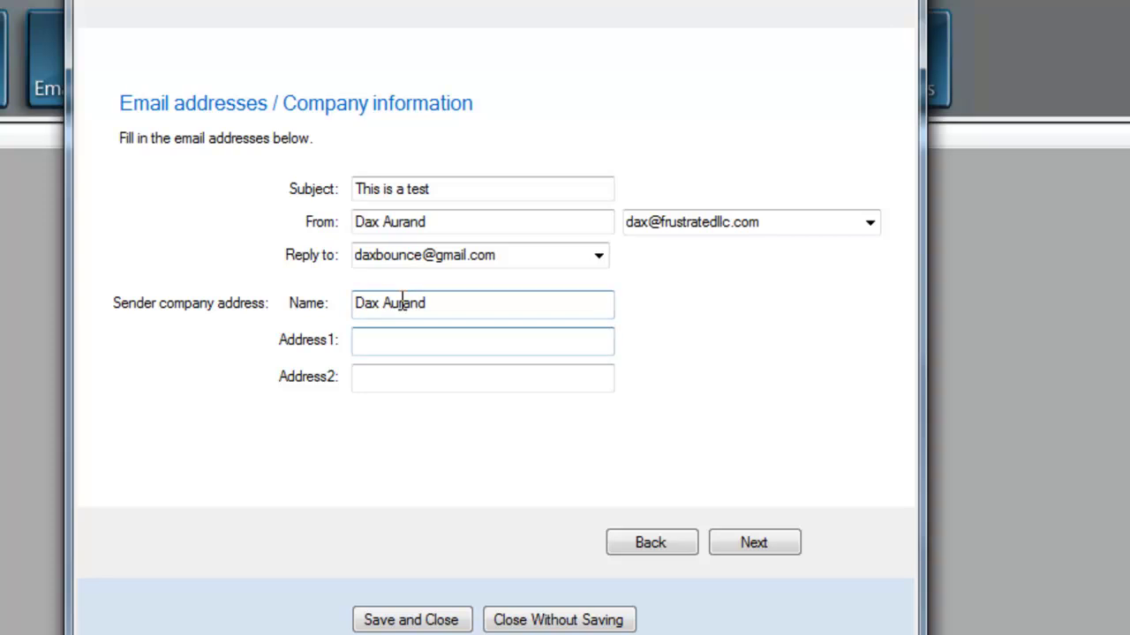
pyautogui.write('123 Anystree')
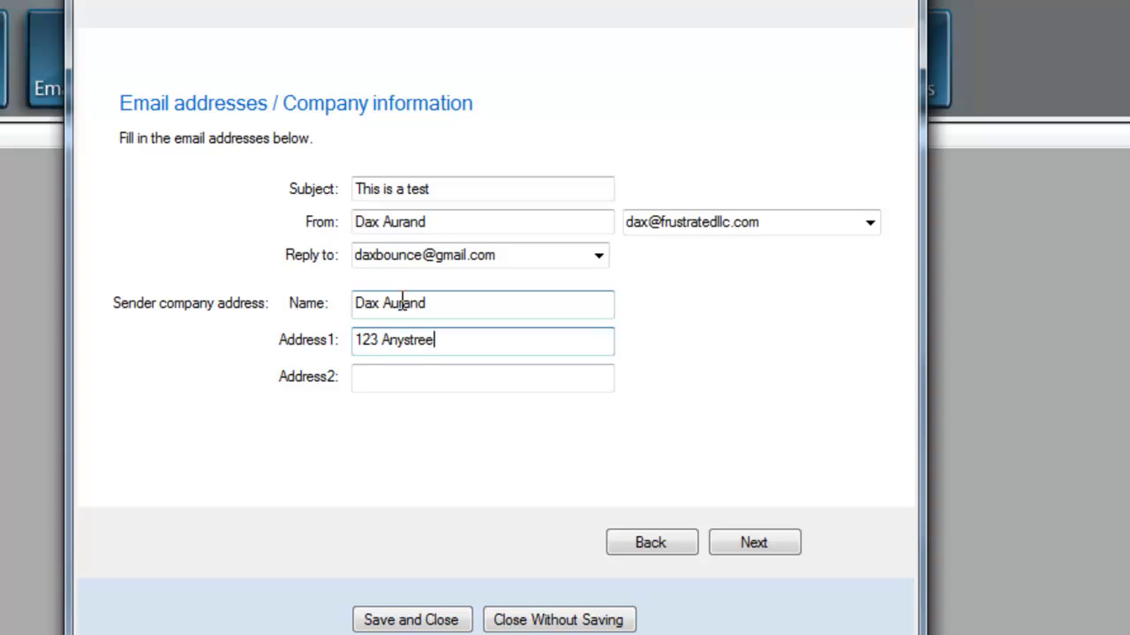
pyautogui.write('t')
pyautogui.press('Tab')
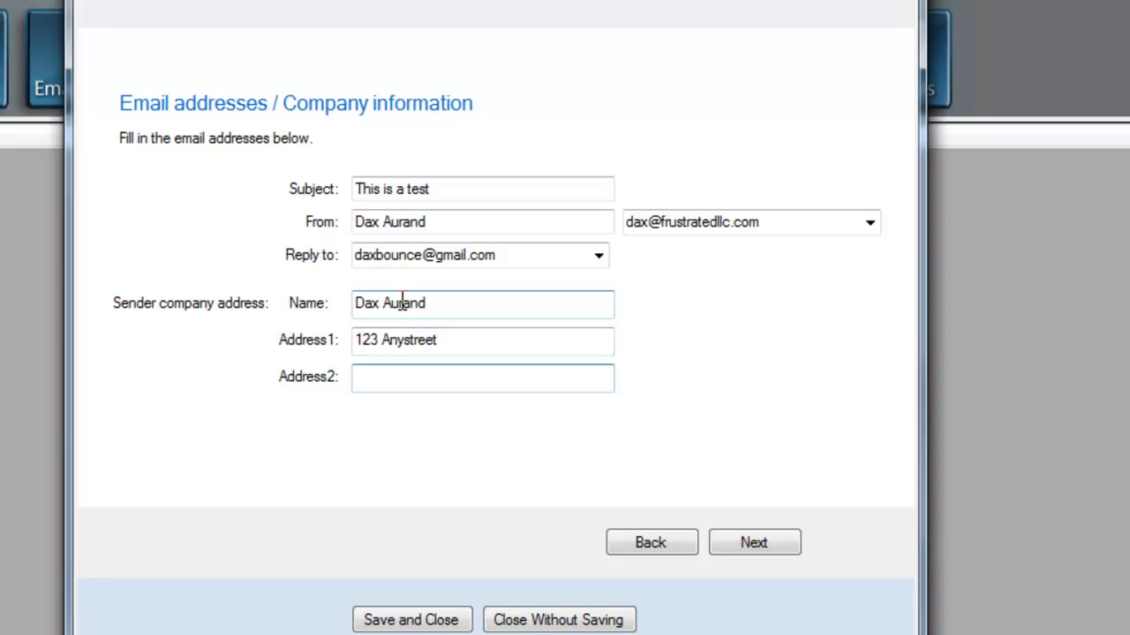
pyautogui.write('1 Anytoen')
pyautogui.press('BackSpace')
pyautogui.press('BackSpace')
pyautogui.write('wn IL 62040')
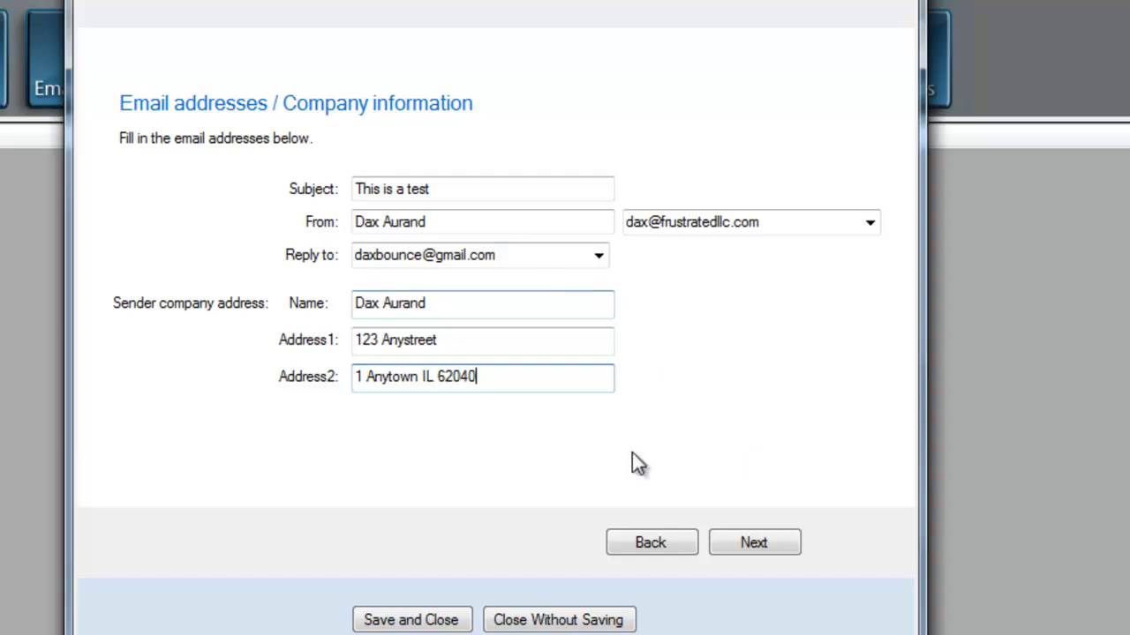
# In the HTML editor, write the body 'Hey did you get this %FIRSTNAME%?'
pyautogui.click(761, 544)
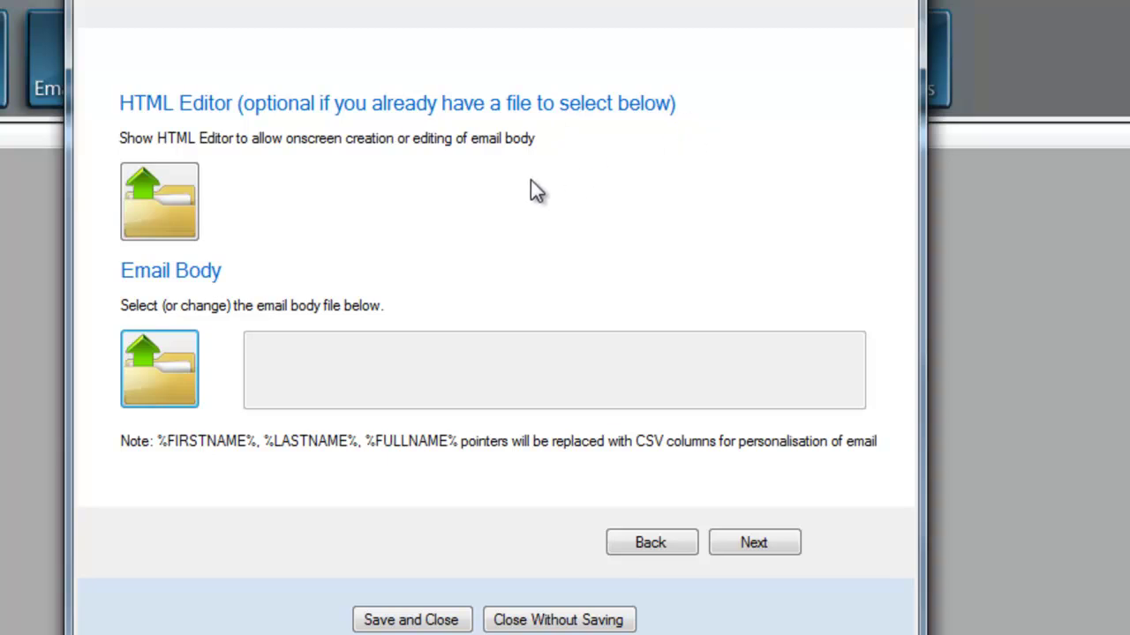
pyautogui.click(157, 196)
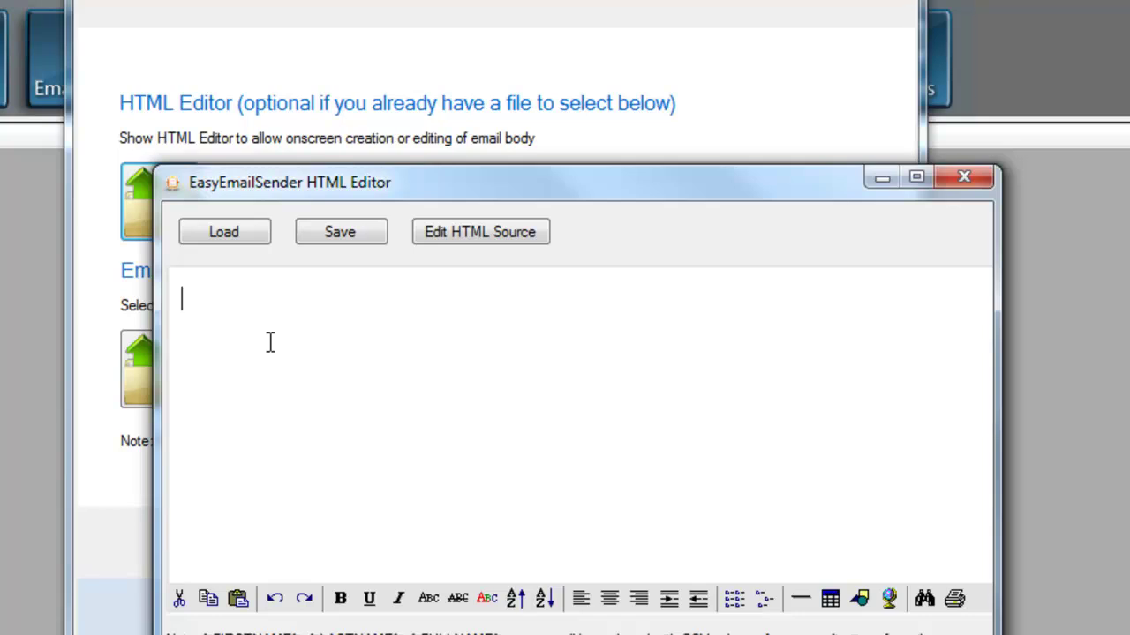
pyautogui.write('Hey did you get h')
pyautogui.press('BackSpace')
pyautogui.write('this ')
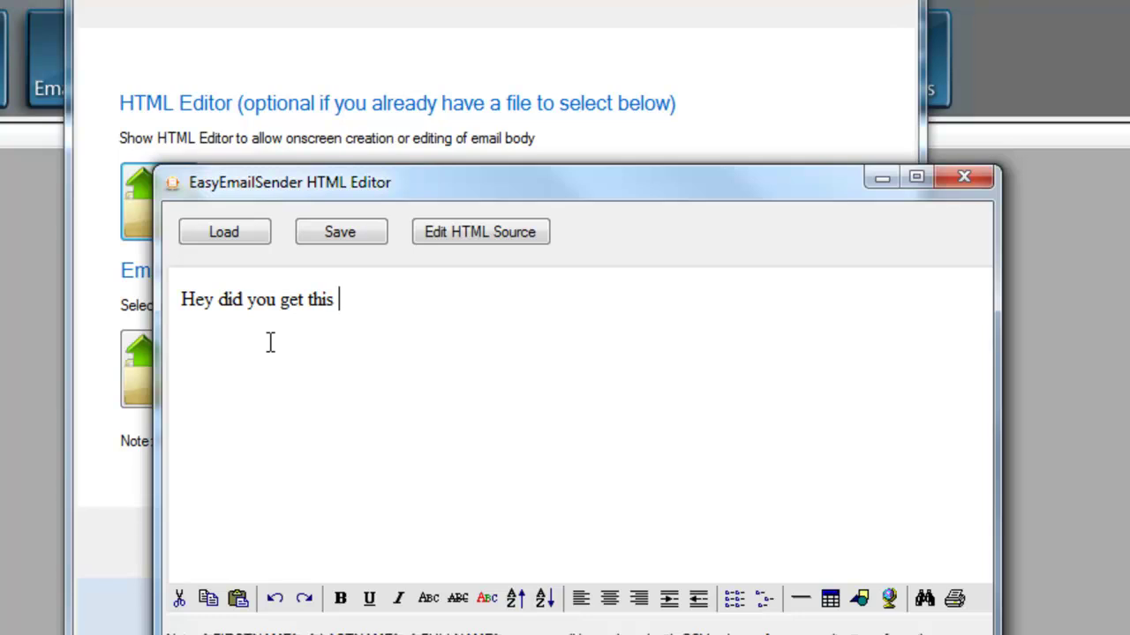
pyautogui.write('%')
pyautogui.moveTo(432, 196); pyautogui.dragTo(393, 97)
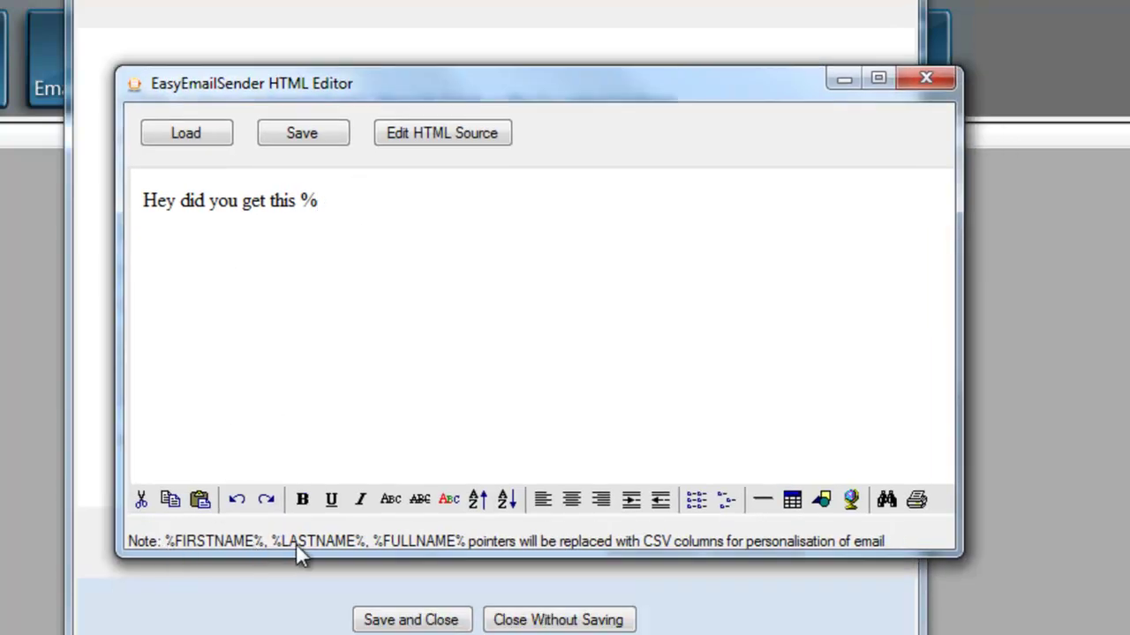
pyautogui.write('FIRSTNAME%?')
pyautogui.rightClick(359, 226)
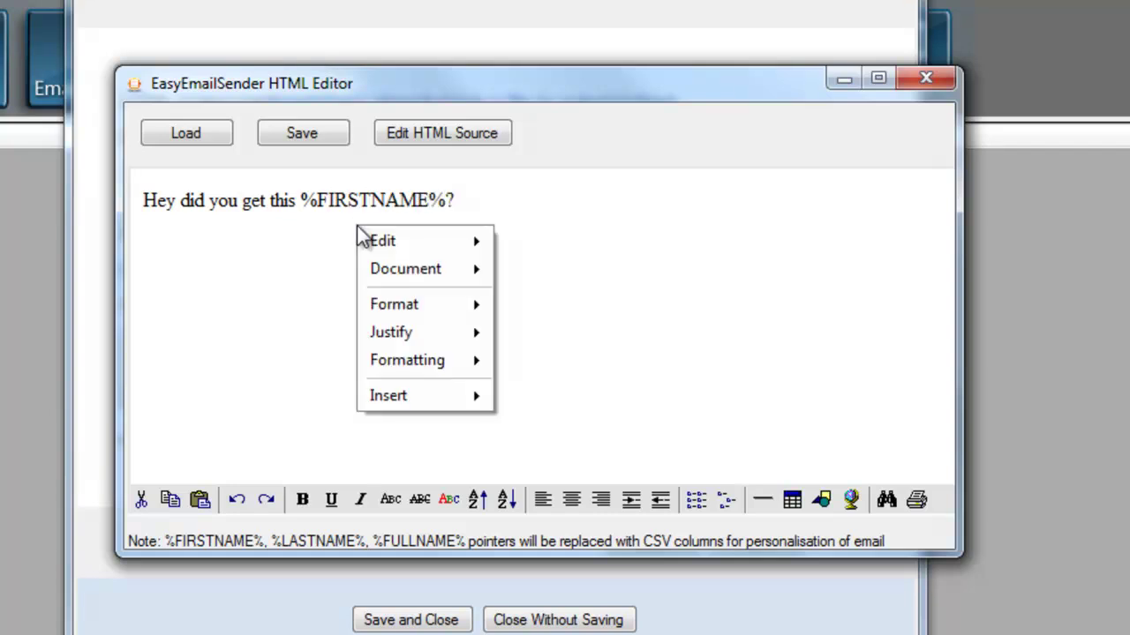
pyautogui.click(620, 260)
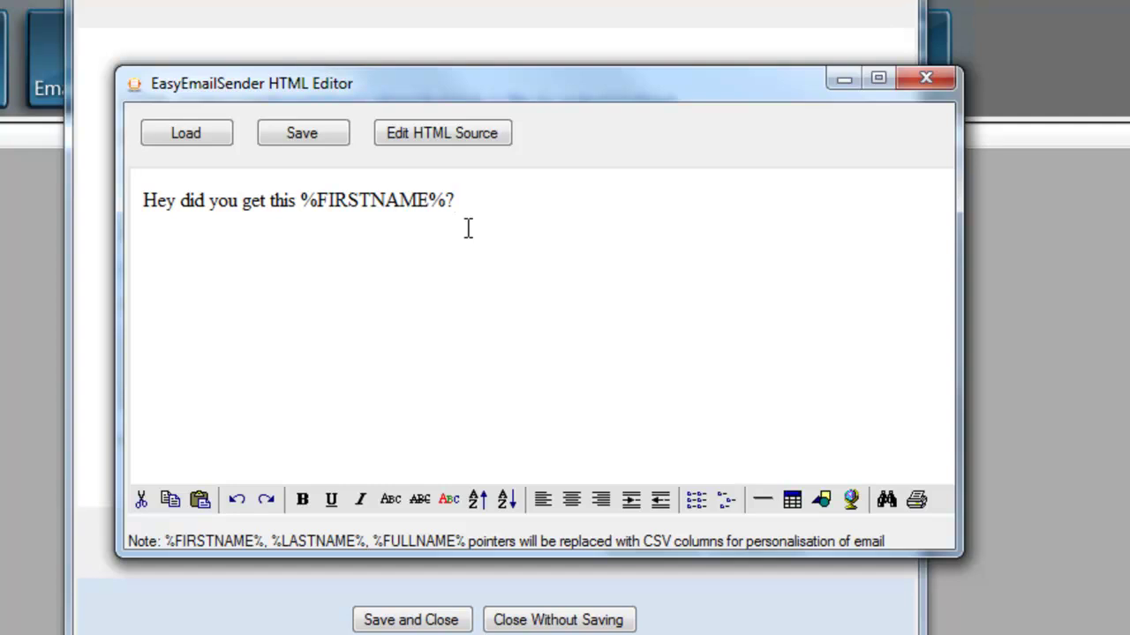
# Add the 'Talk soon,' sign-off, the sender's first name, and a %OPTOUT% line, then select it
pyautogui.press('Return')
pyautogui.write('Talk soon')
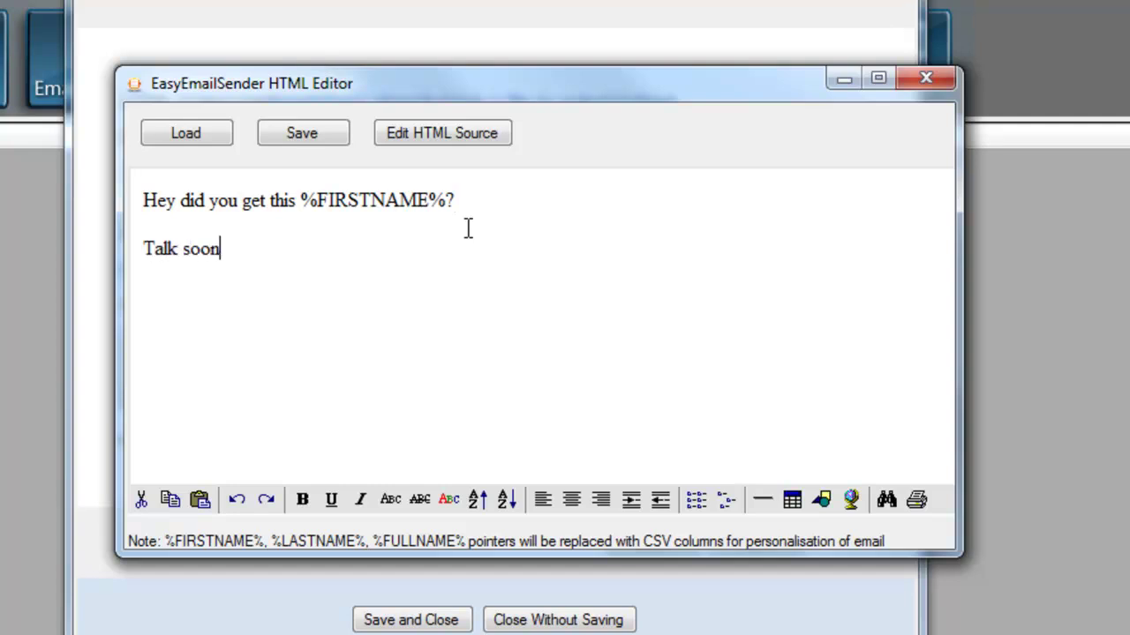
pyautogui.hotkey('shift', 'Return')
pyautogui.press('BackSpace')
pyautogui.write(',')
pyautogui.hotkey('shift', 'Return')
pyautogui.write('Dax')
pyautogui.press('Return')
pyautogui.press('Return')
pyautogui.press('Return')
pyautogui.press('Return')
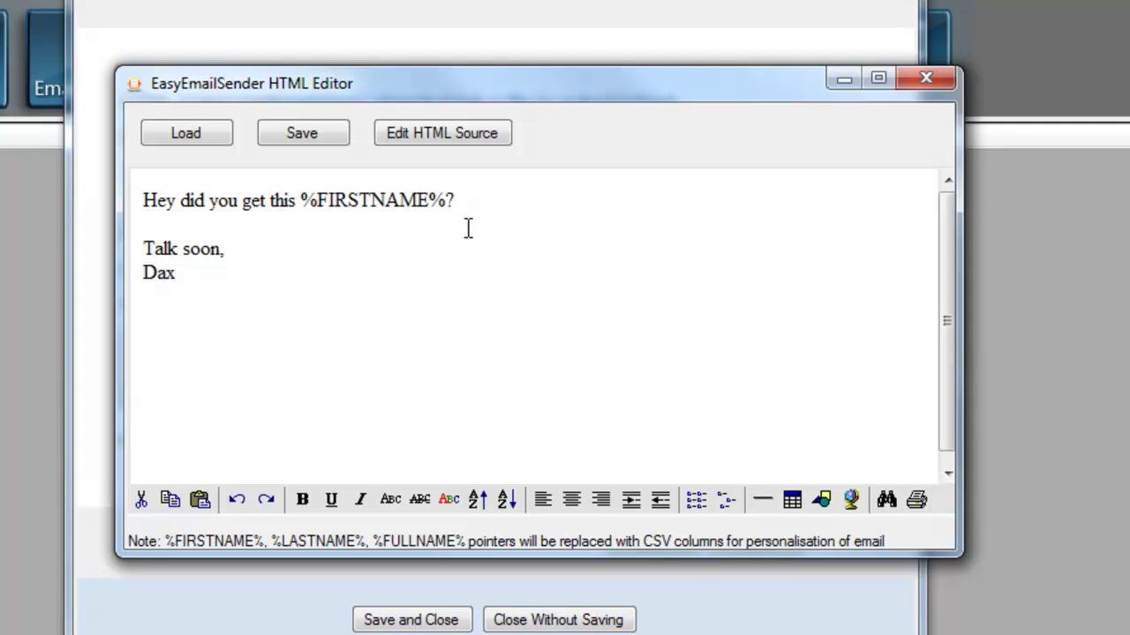
pyautogui.write('%OPTOUT%')
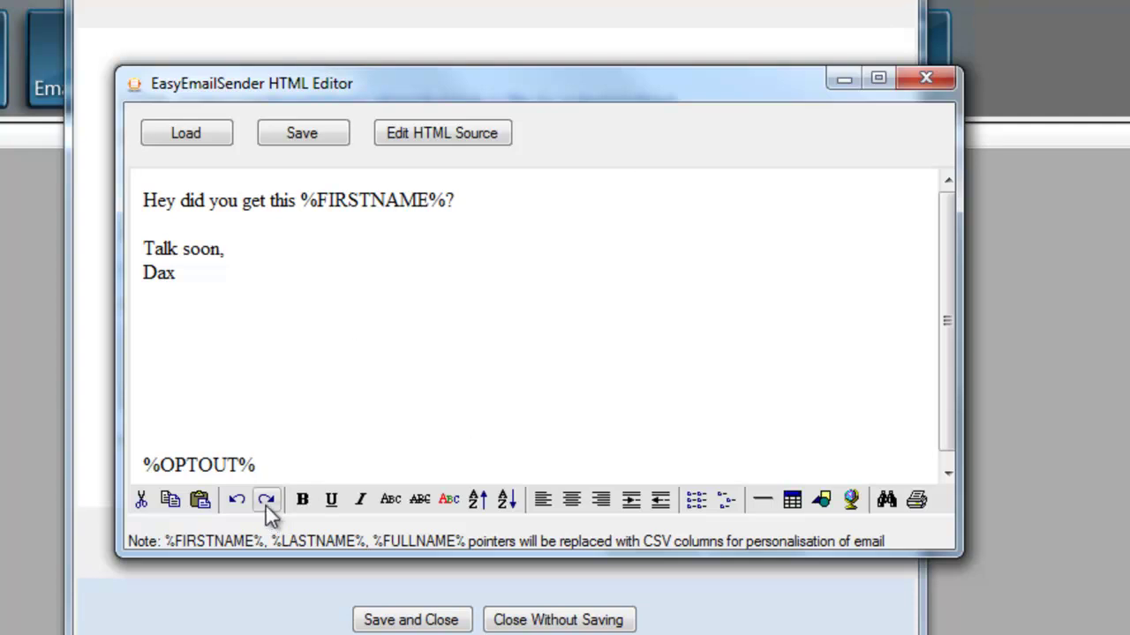
pyautogui.moveTo(266, 466); pyautogui.dragTo(133, 457)
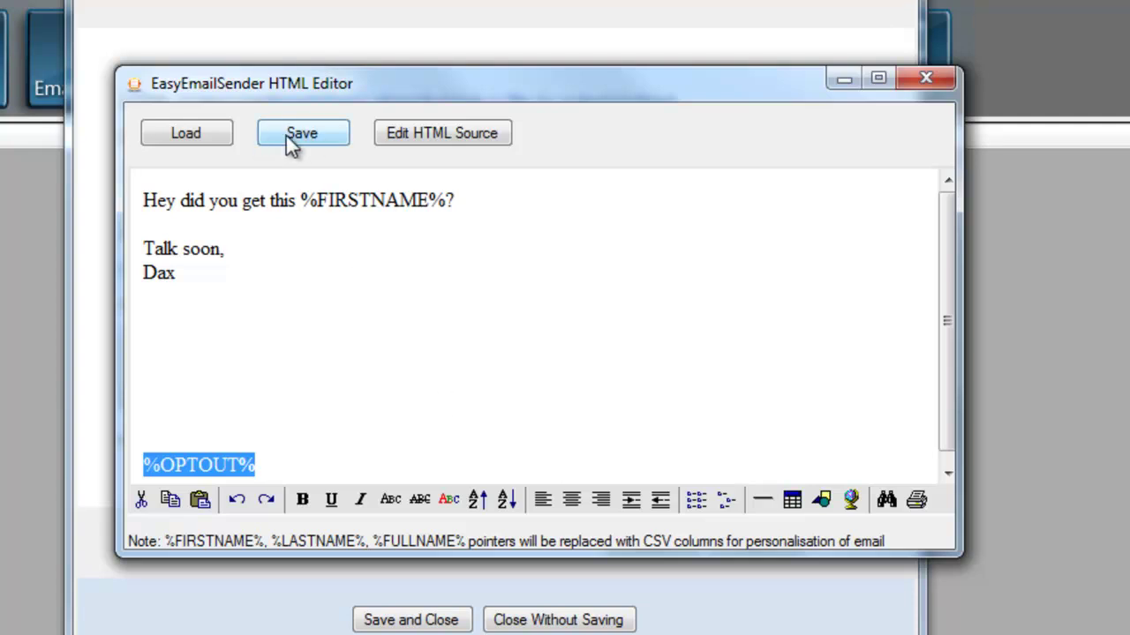
# Check the HTML source, then save the email body over demo.html on the Desktop
pyautogui.click(460, 146)
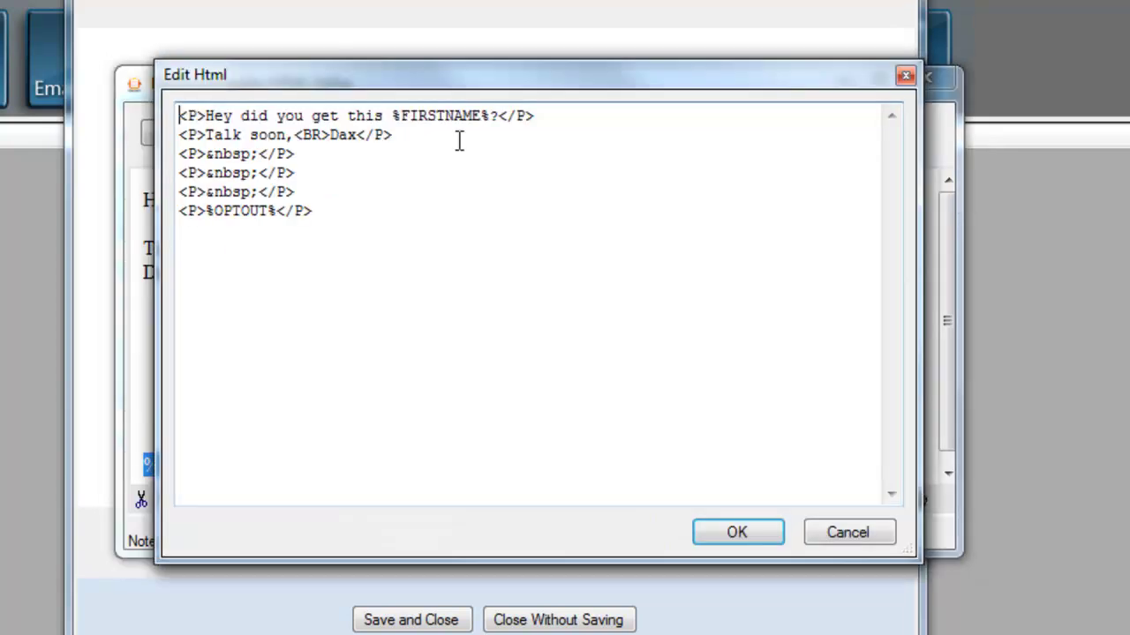
pyautogui.click(873, 537)
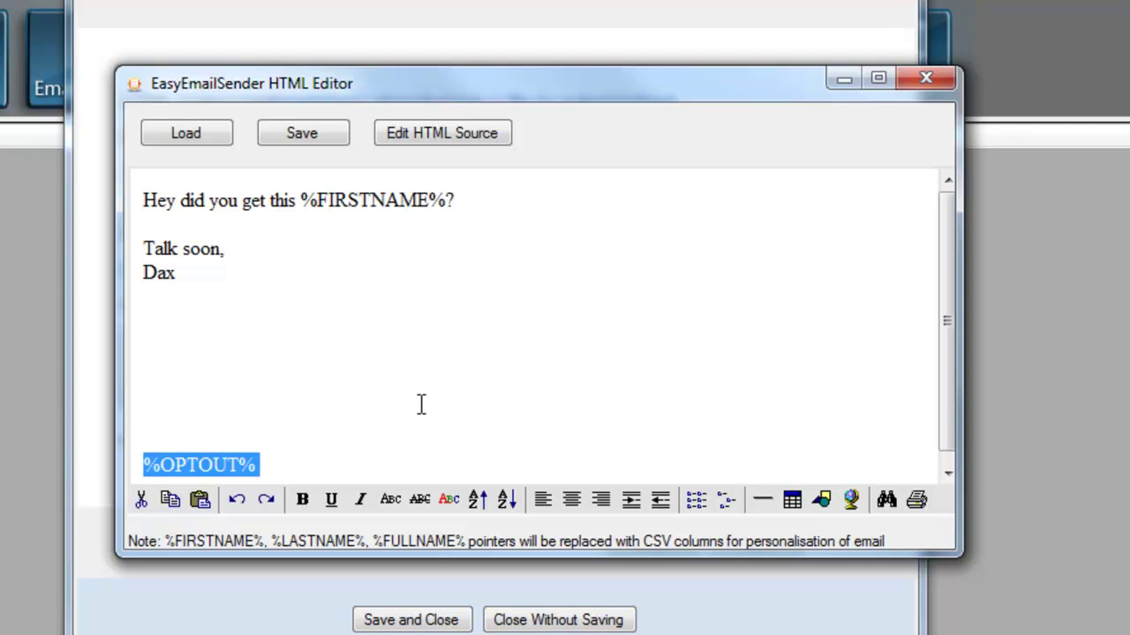
pyautogui.click(320, 137)
pyautogui.click(322, 140)
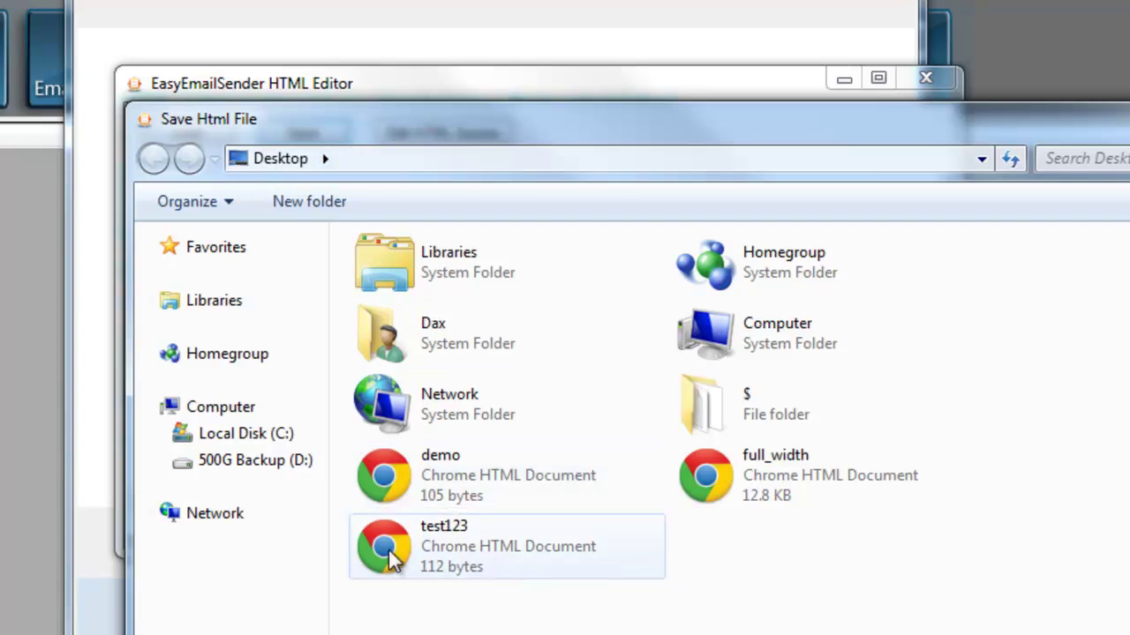
pyautogui.doubleClick(499, 485)
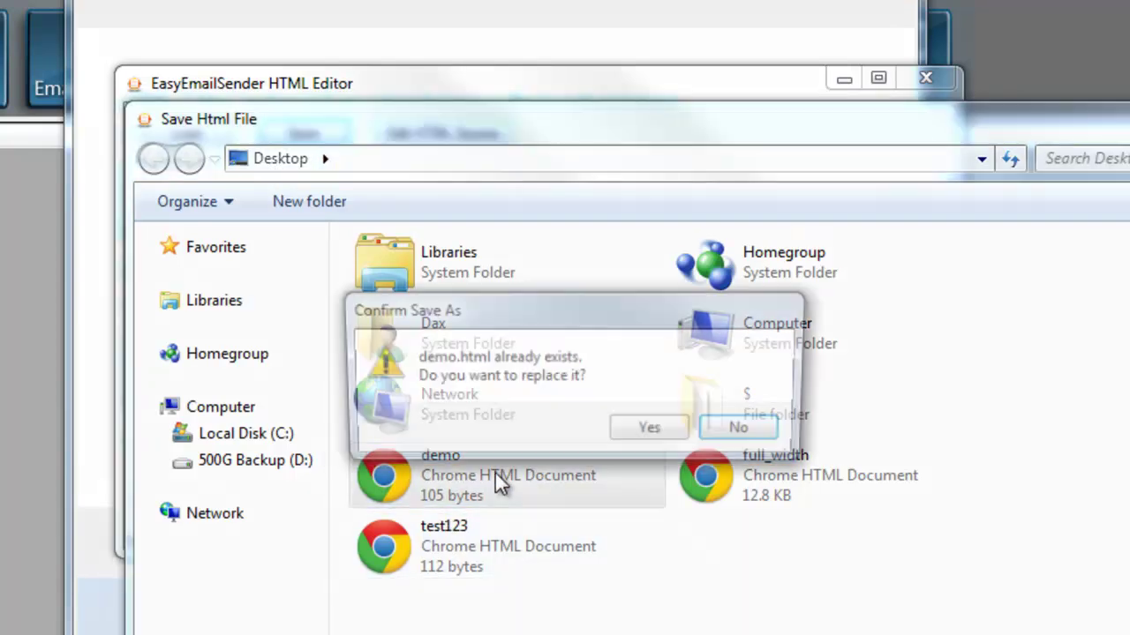
pyautogui.click(681, 430)
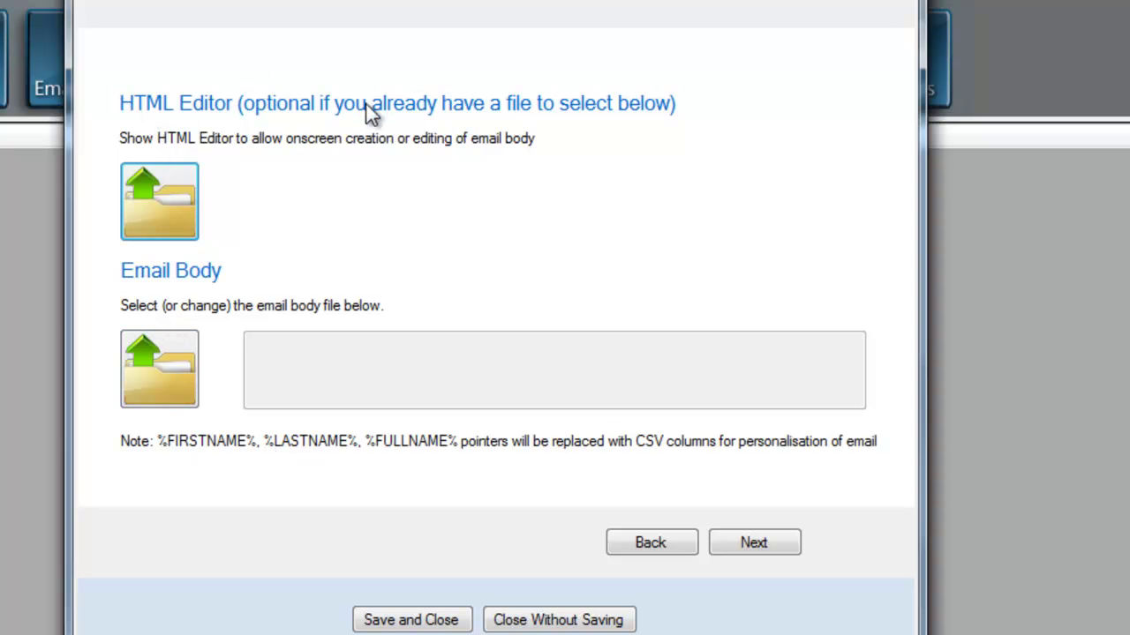
# Choose demo.html from the Desktop as the email body file and continue
pyautogui.click(164, 381)
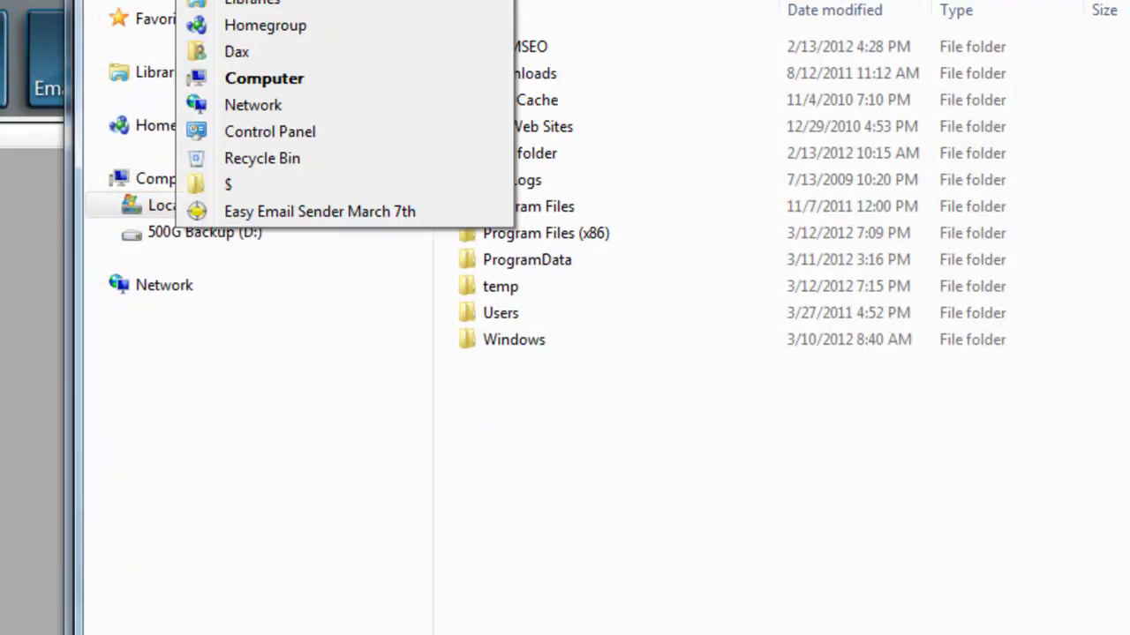
pyautogui.click(321, 2)
pyautogui.doubleClick(565, 247)
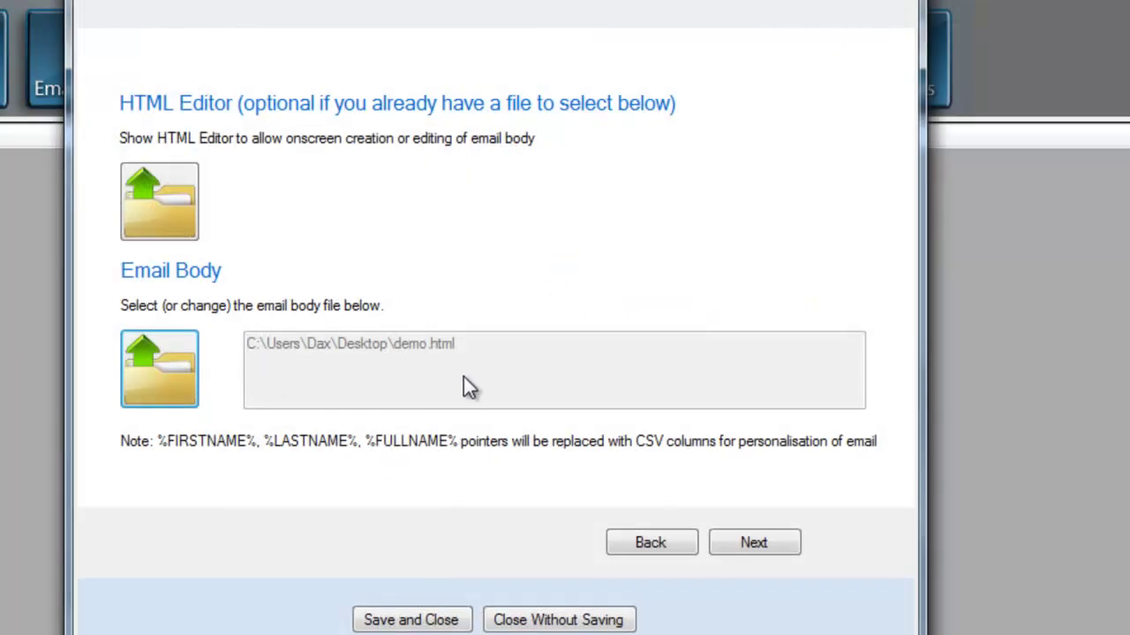
pyautogui.click(769, 547)
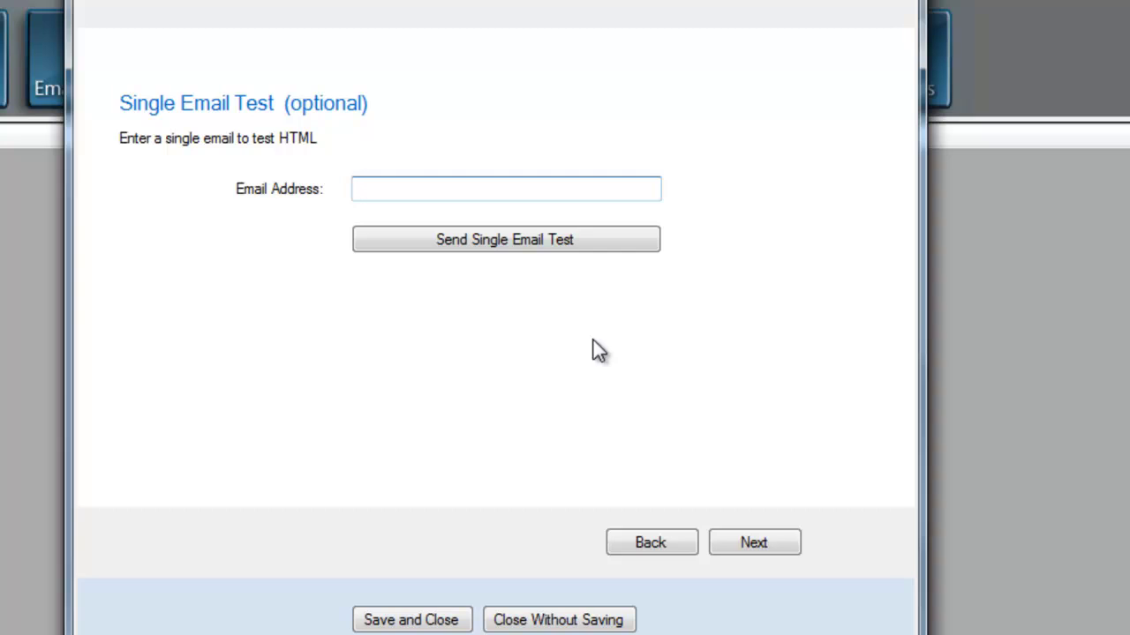
# Skip the single email test with the address left blank and start choosing the CSV list
pyautogui.click(732, 542)
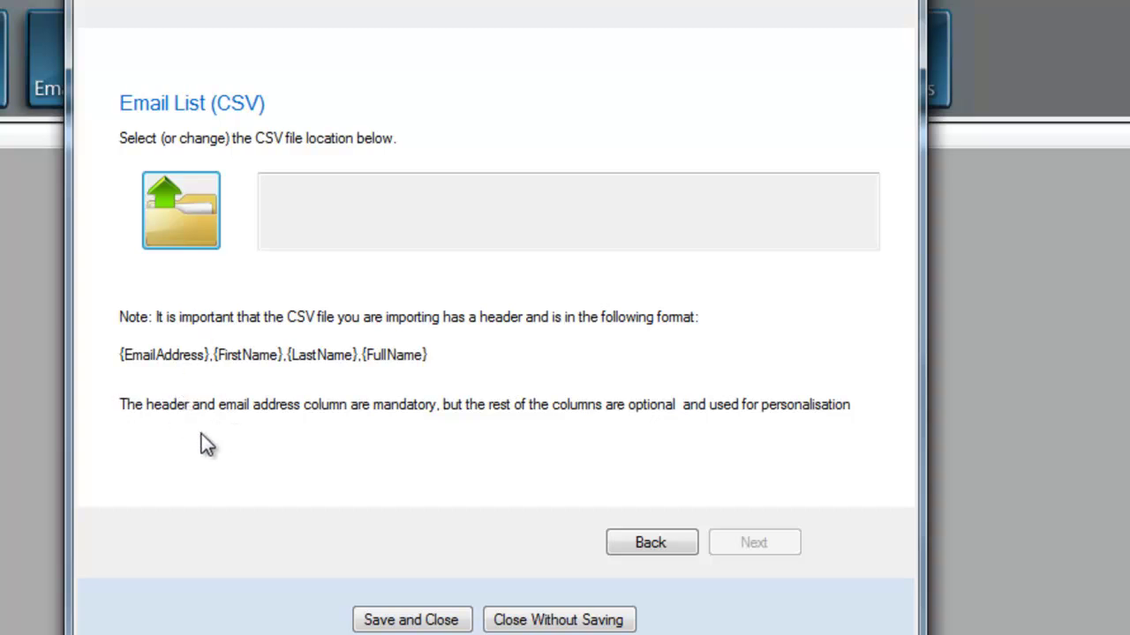
pyautogui.click(173, 222)
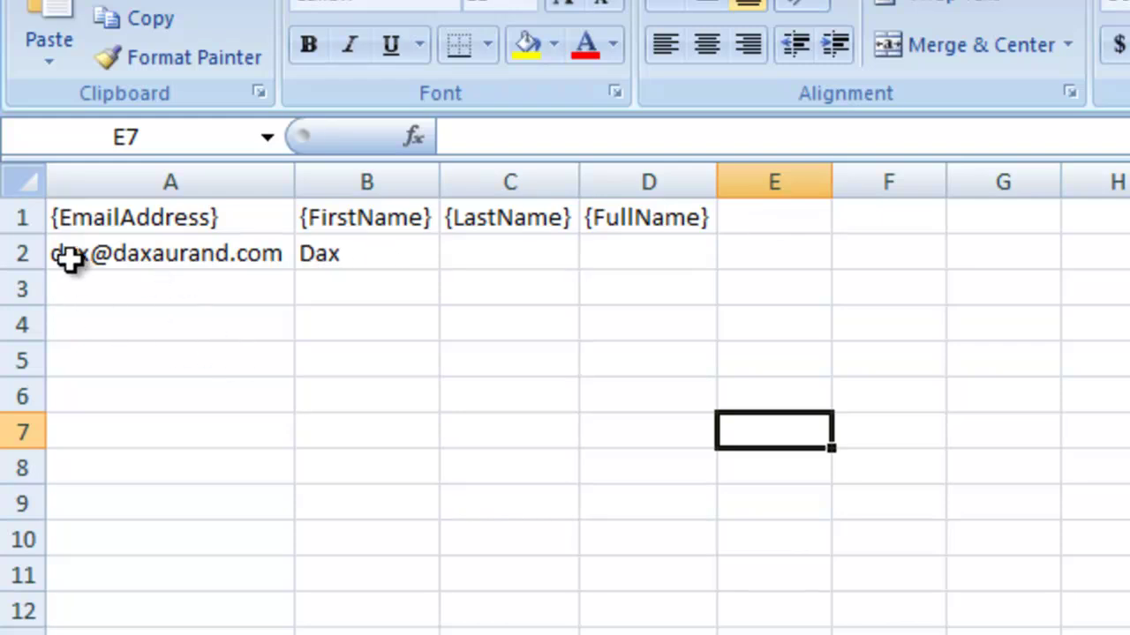
pyautogui.click(80, 255)
pyautogui.click(362, 252)
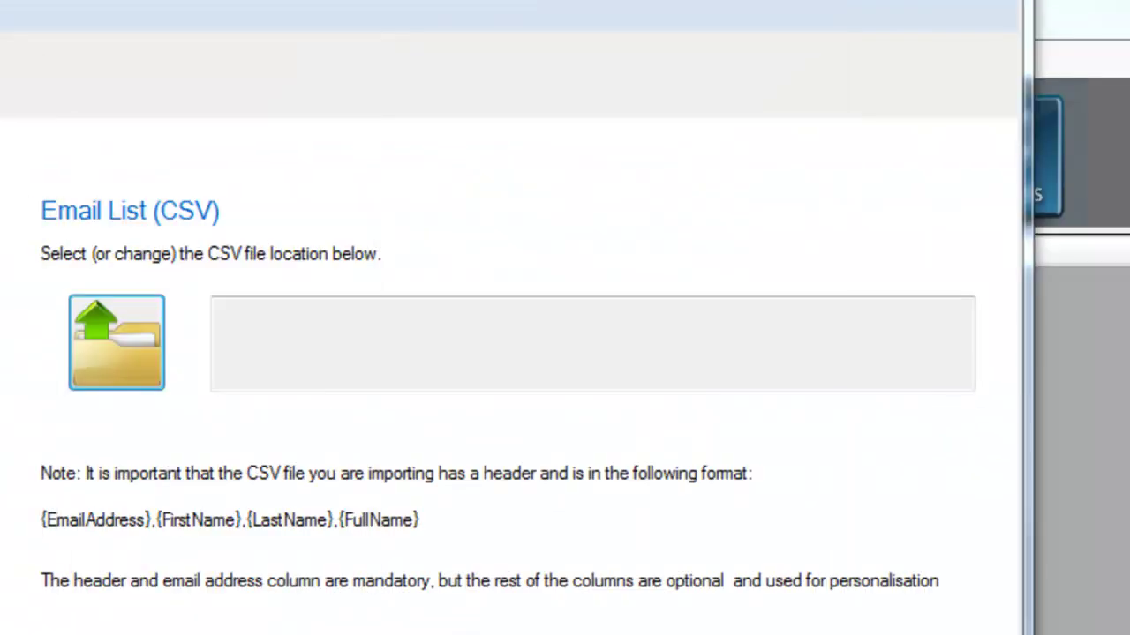
# Pick test.csv from the Desktop as the campaign's email list
pyautogui.click(128, 345)
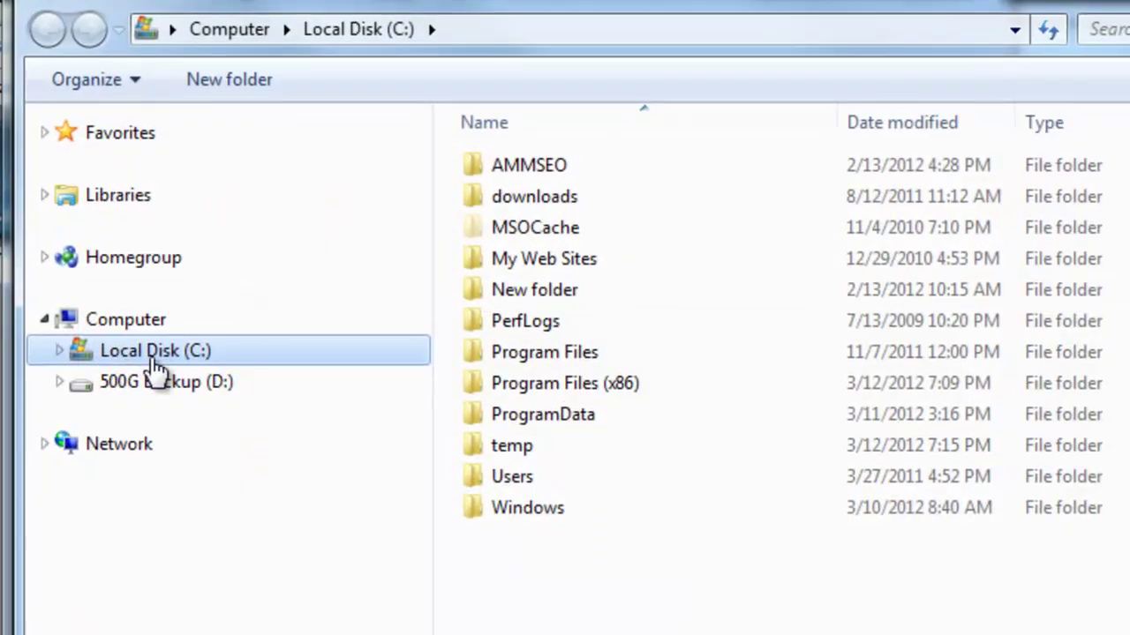
pyautogui.click(170, 30)
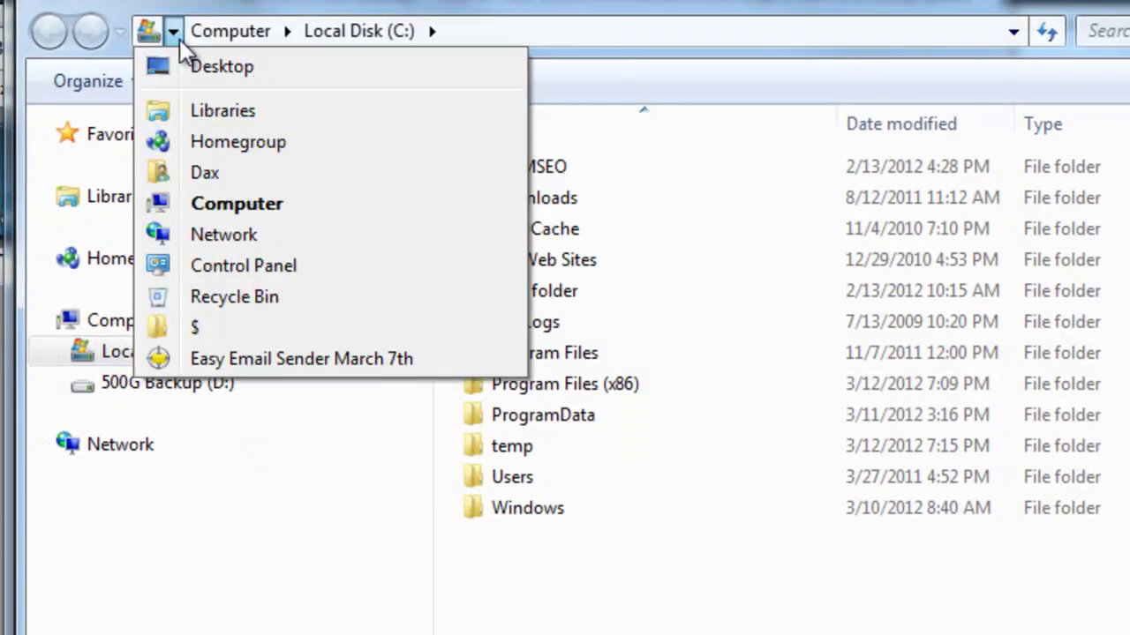
pyautogui.click(201, 67)
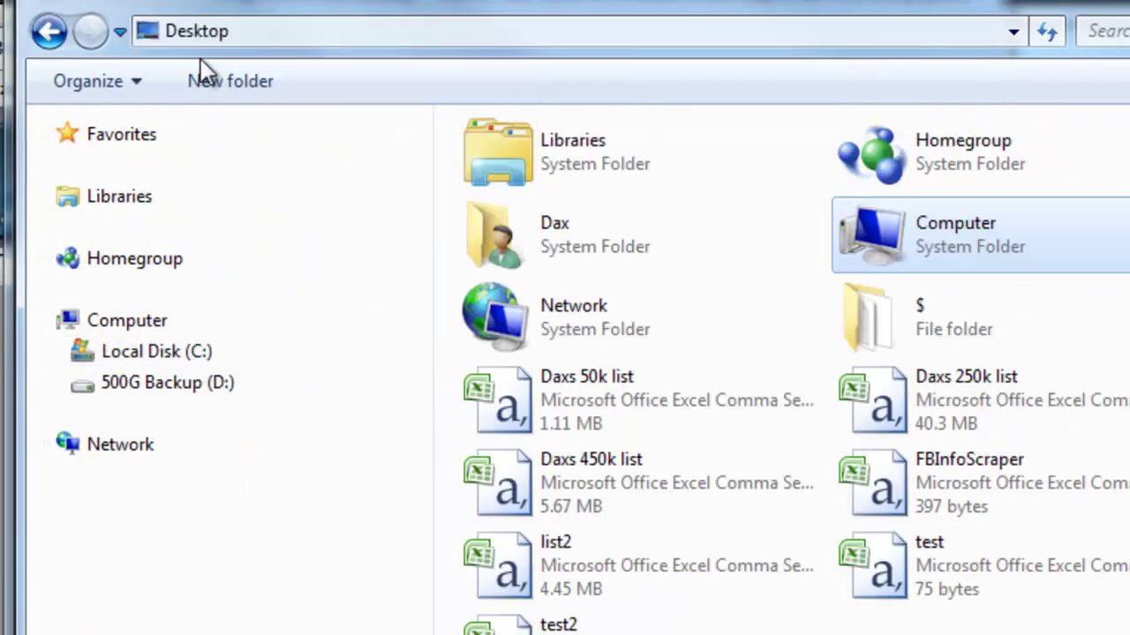
pyautogui.doubleClick(931, 580)
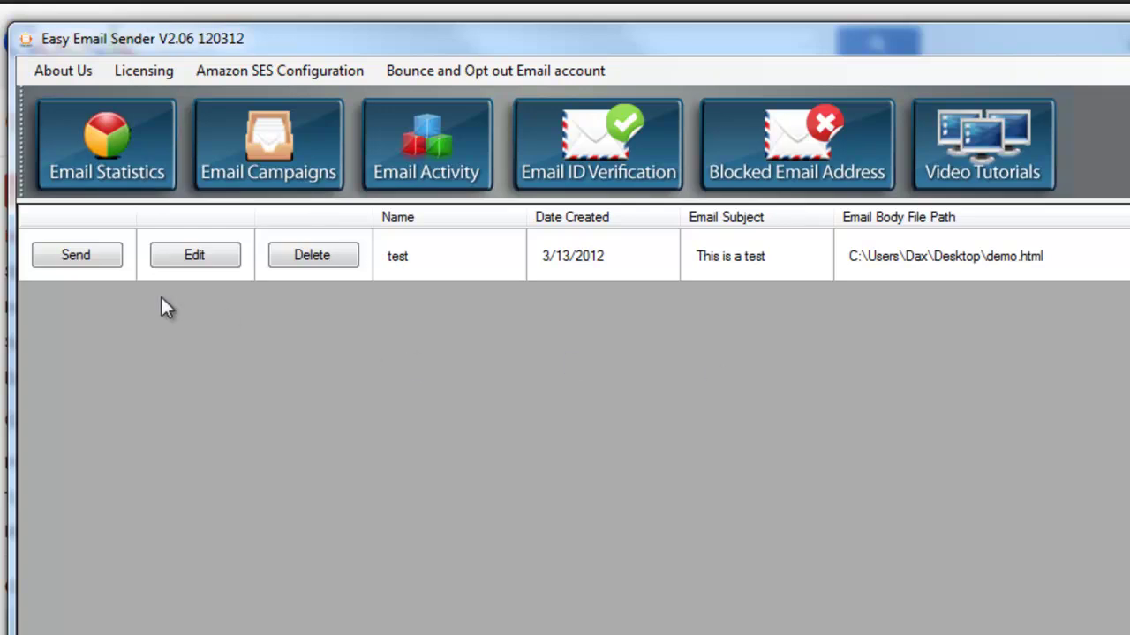
# Send the 'test' campaign to Amazon SES, dismiss the confirmation, and view the email statistics
pyautogui.click(88, 265)
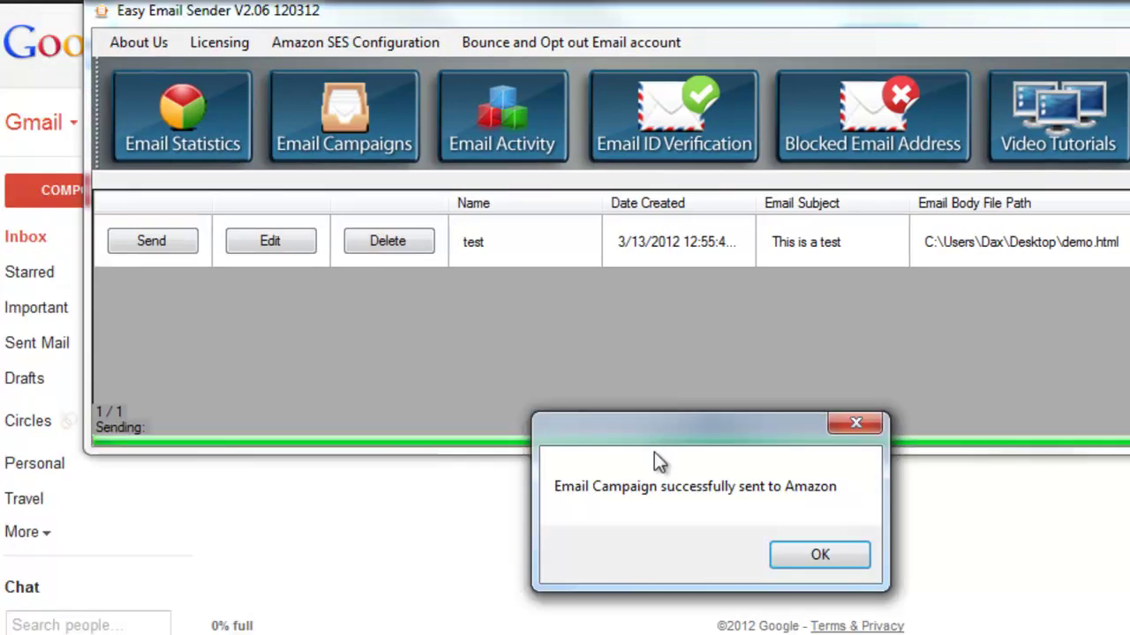
pyautogui.moveTo(653, 399); pyautogui.dragTo(579, 336)
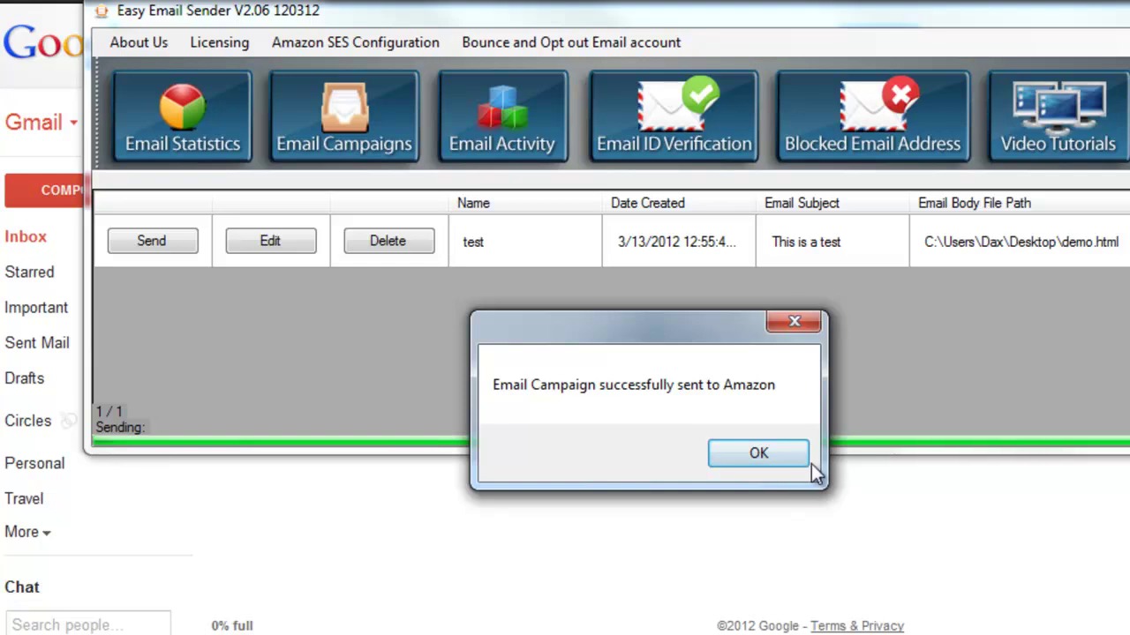
pyautogui.click(771, 450)
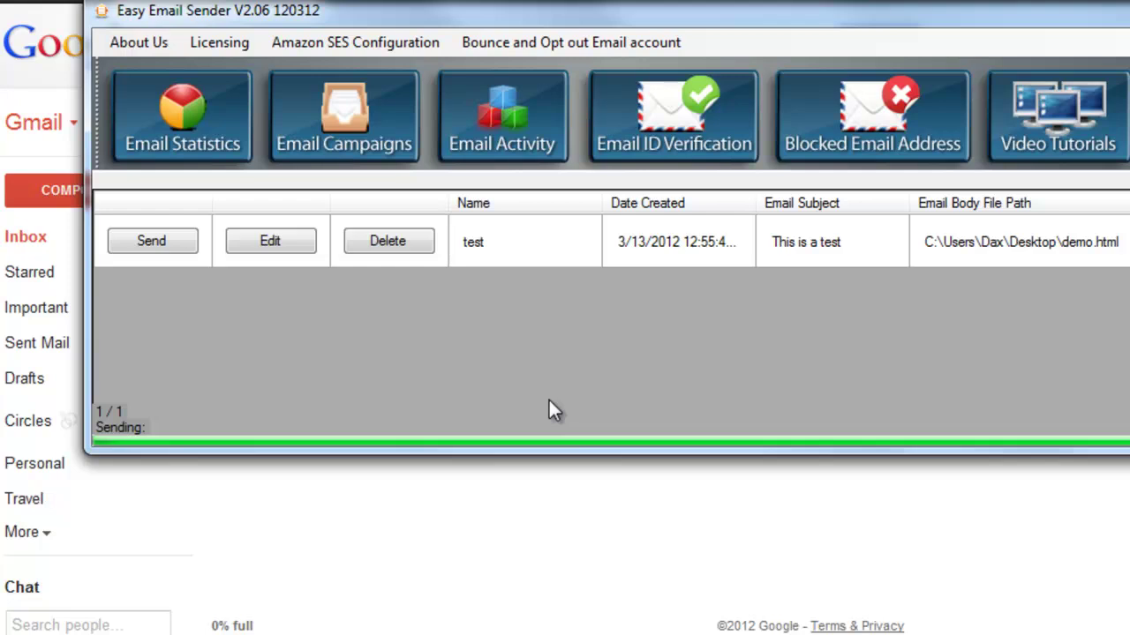
pyautogui.click(203, 145)
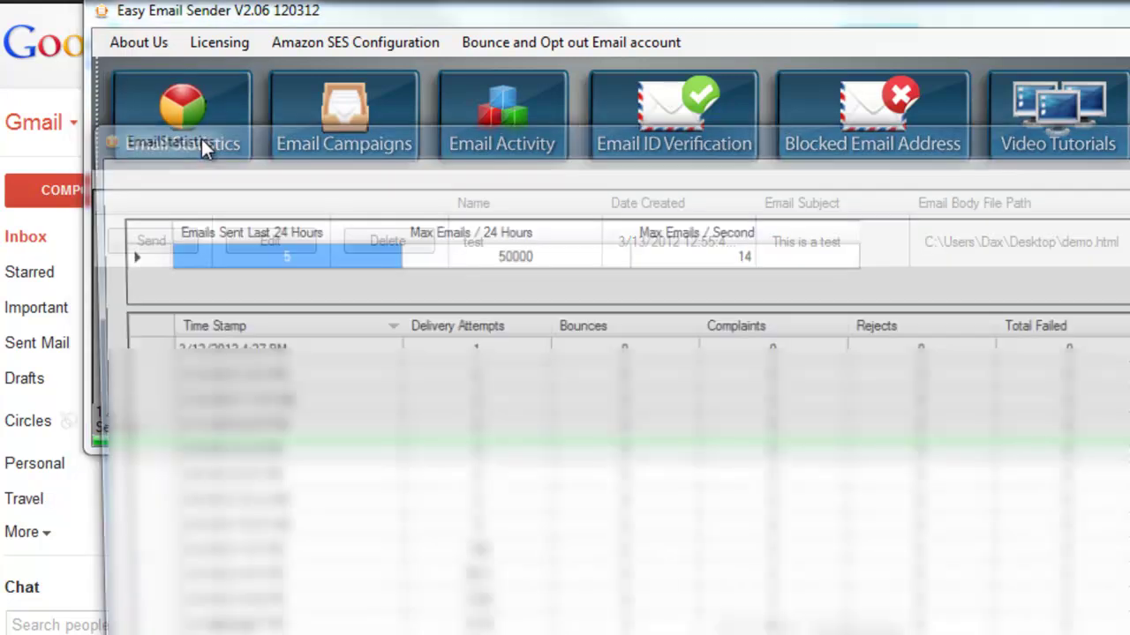